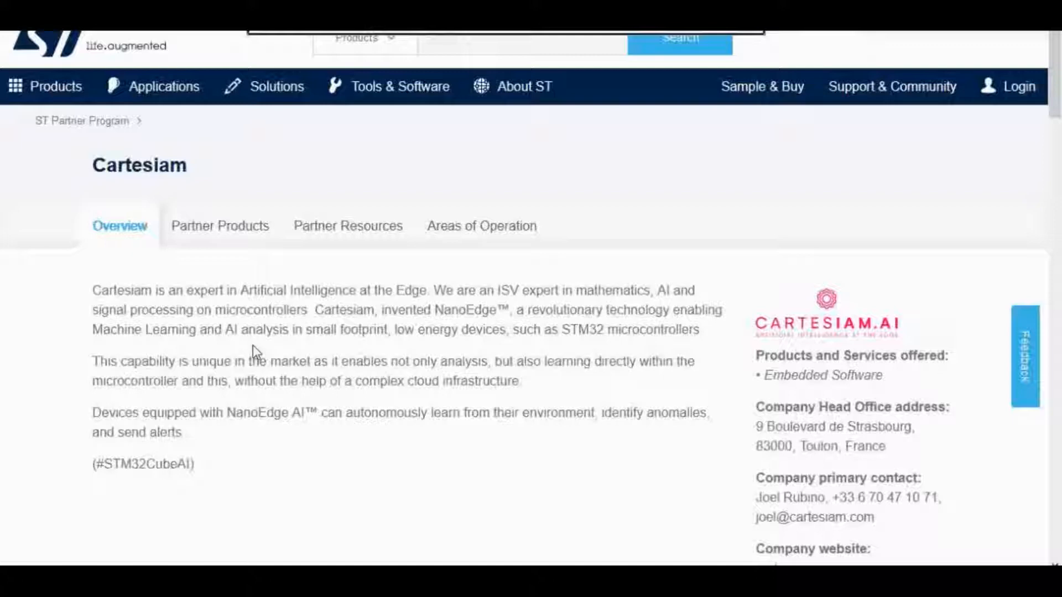
scroll(253, 346, down, 1)
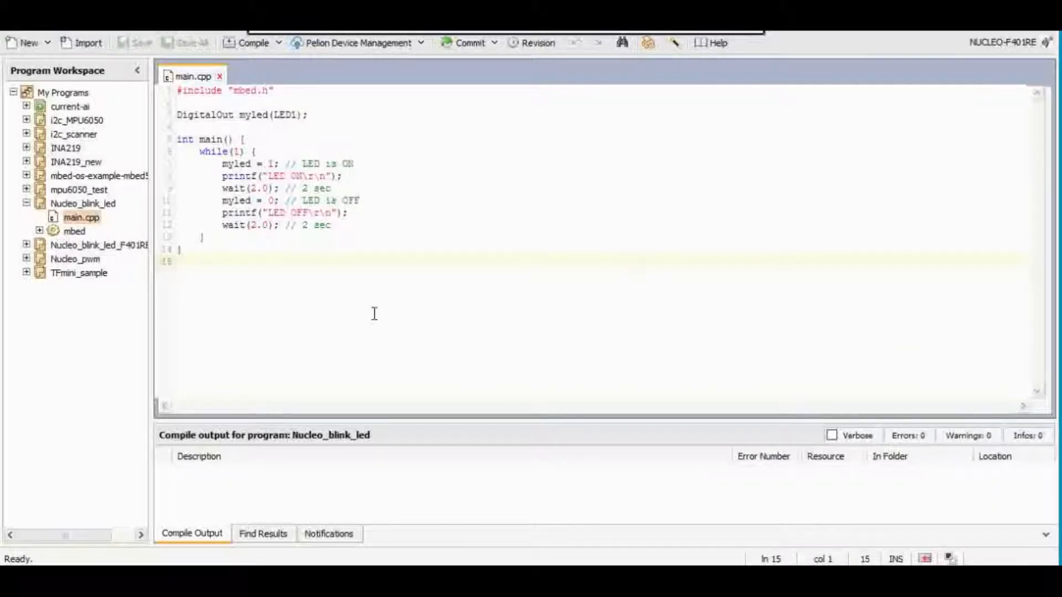
- Open main.cpp of the i2c_MPU6050 program in place of the Nucleo_blink_led file and look through its code
double_click(57, 122)
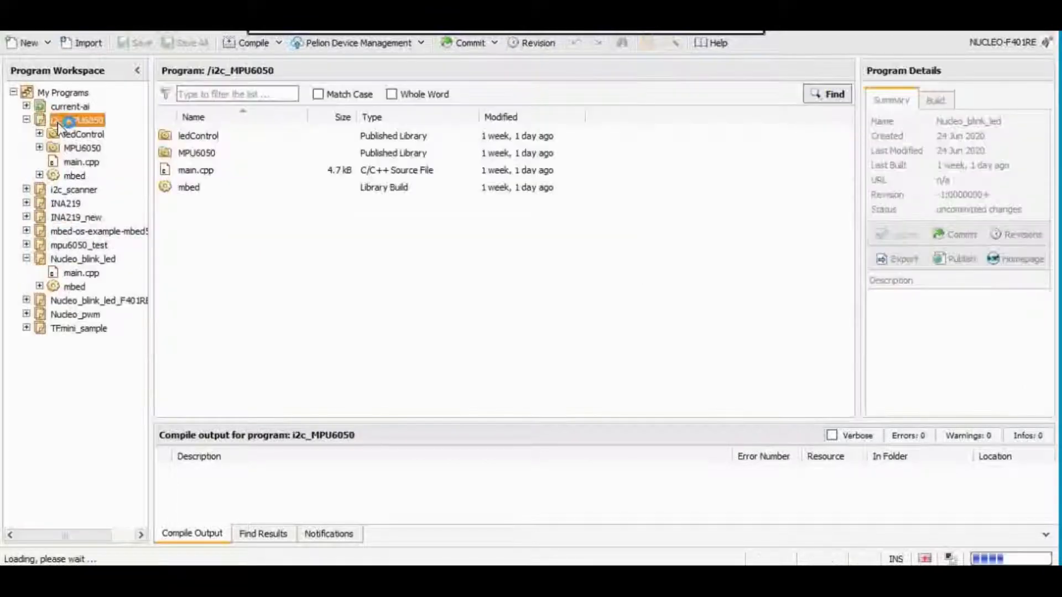
click(201, 173)
double_click(200, 172)
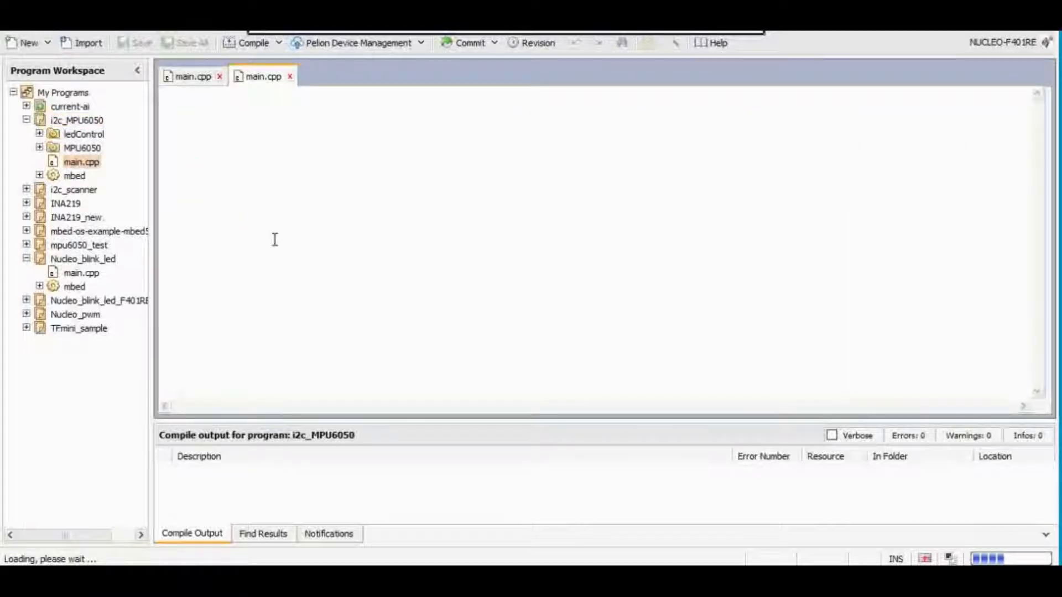
click(220, 77)
scroll(312, 310, down, 18)
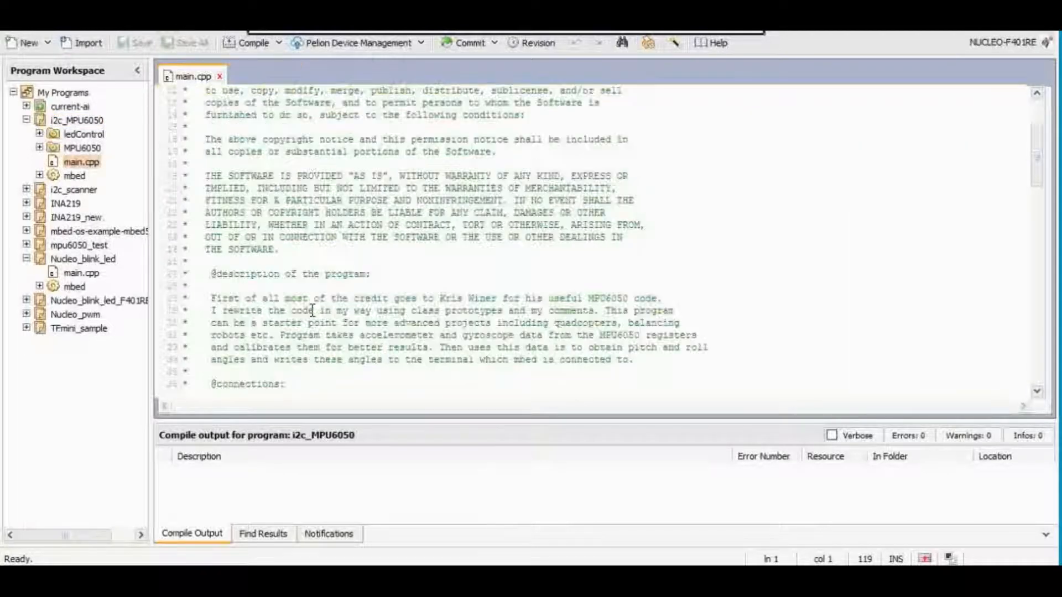
scroll(312, 310, down, 4)
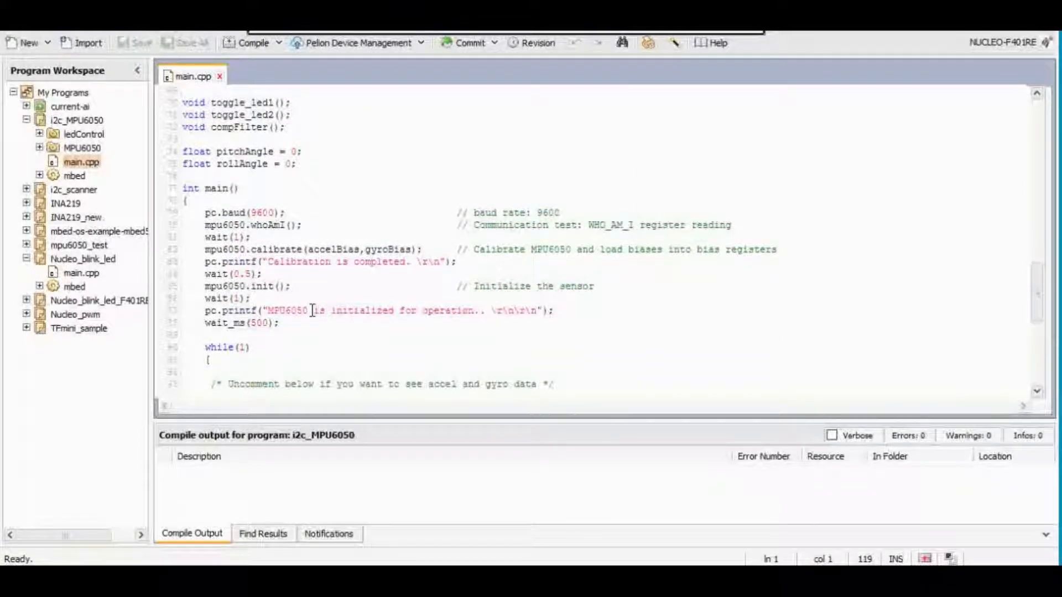
scroll(312, 310, down, 2)
scroll(312, 310, up, 14)
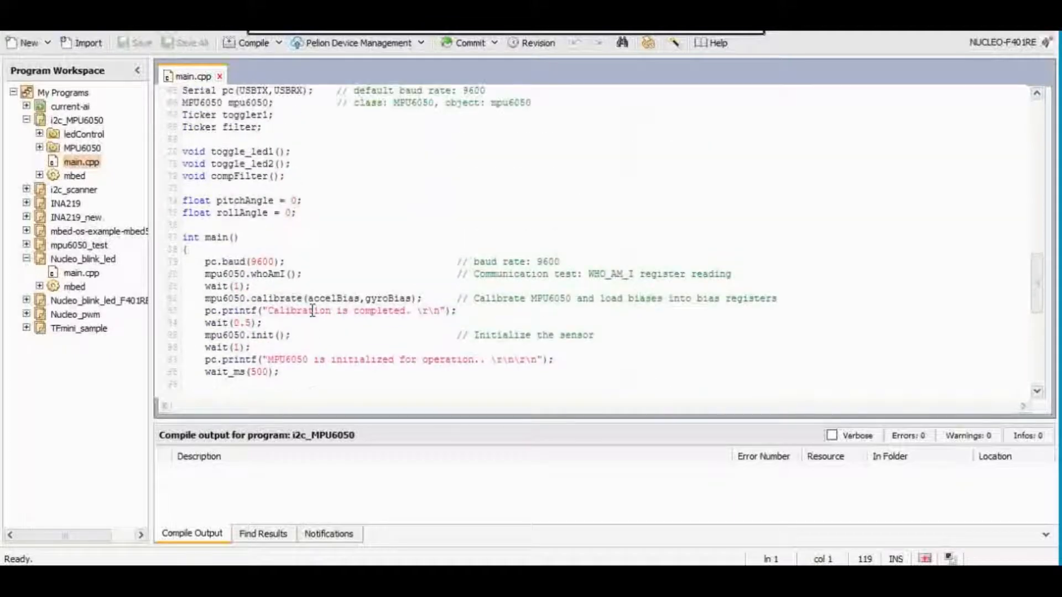
scroll(312, 311, up, 1)
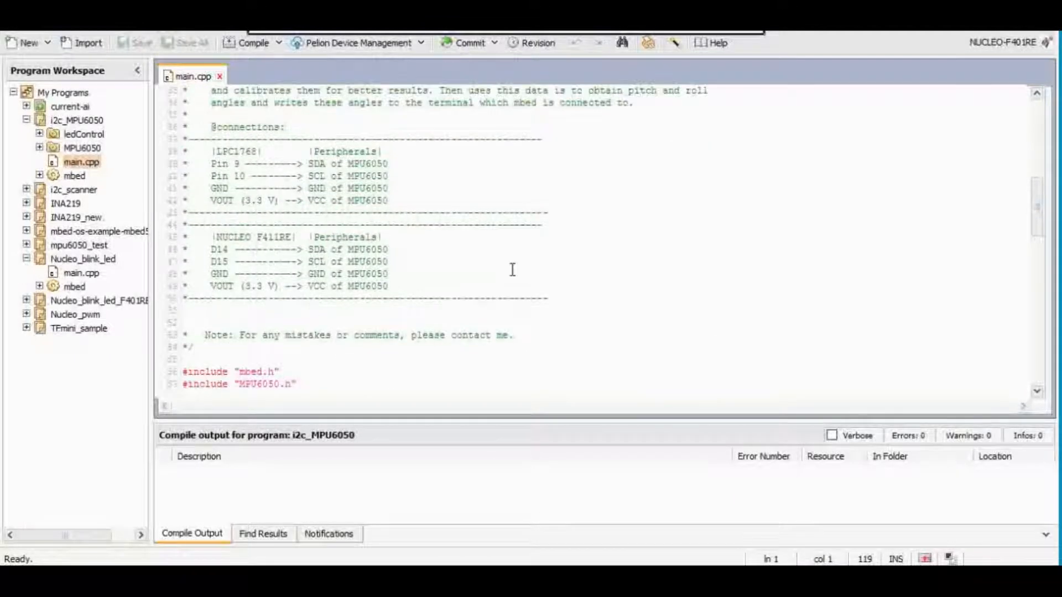
- Select NUCLEO-F401RE from the registered boards as the compile platform
click(1001, 42)
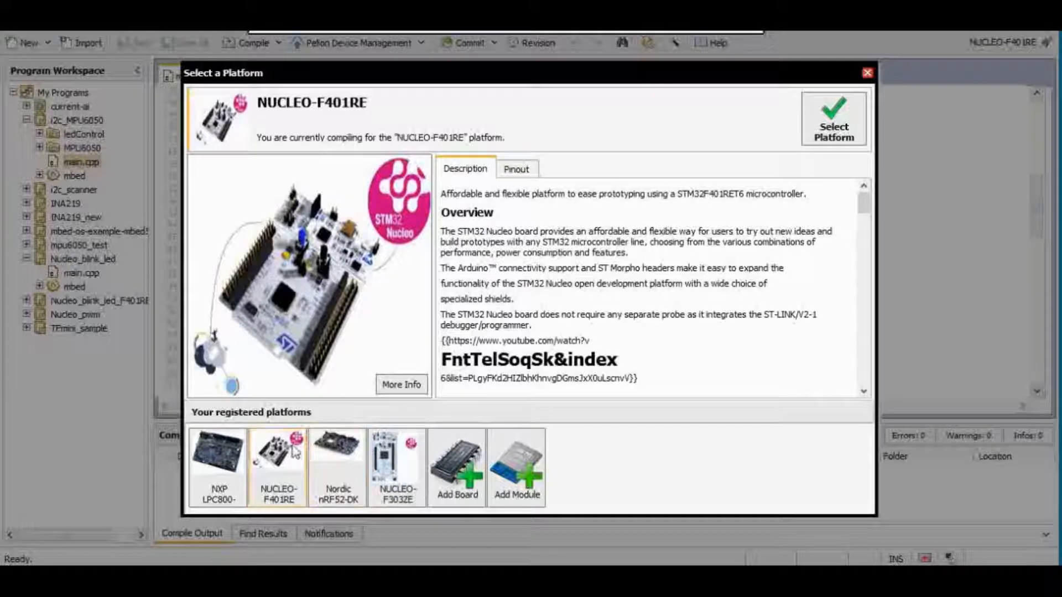
click(280, 489)
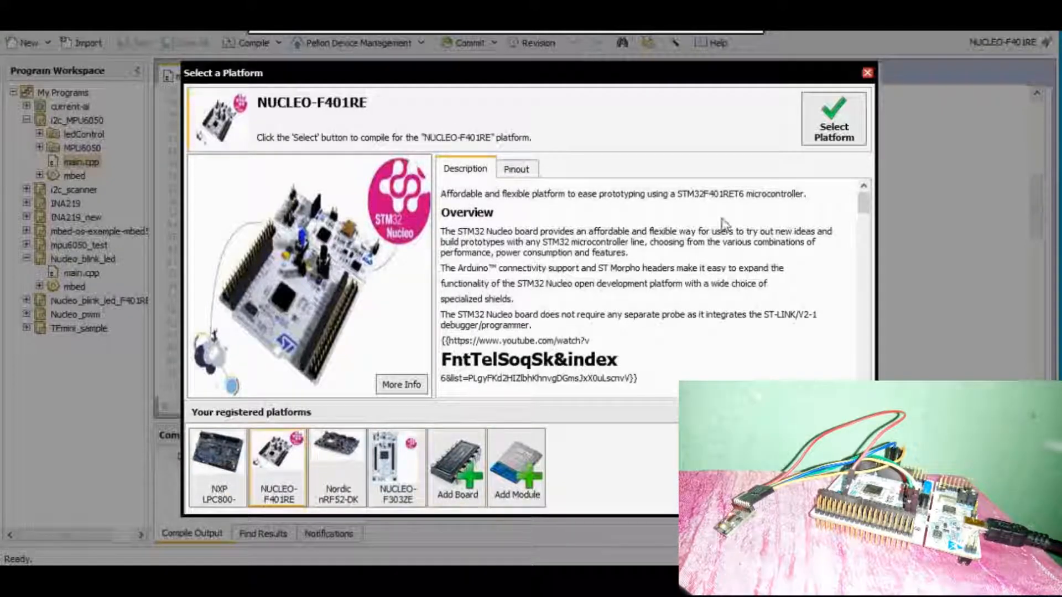
click(839, 127)
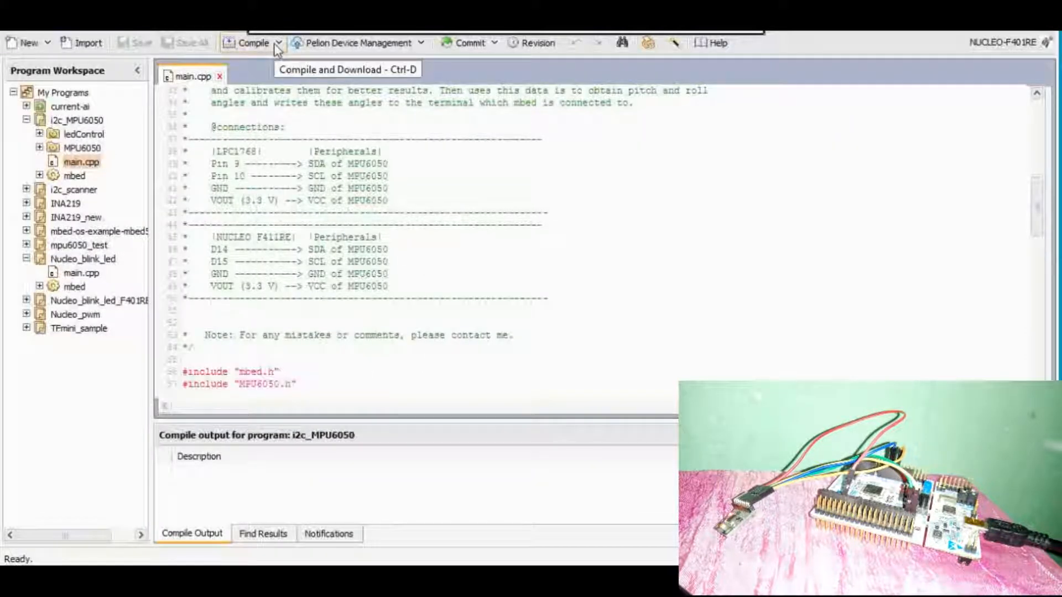
- Review the sensor initialization and the accelerometer output loop in main.cpp
scroll(277, 275, down, 20)
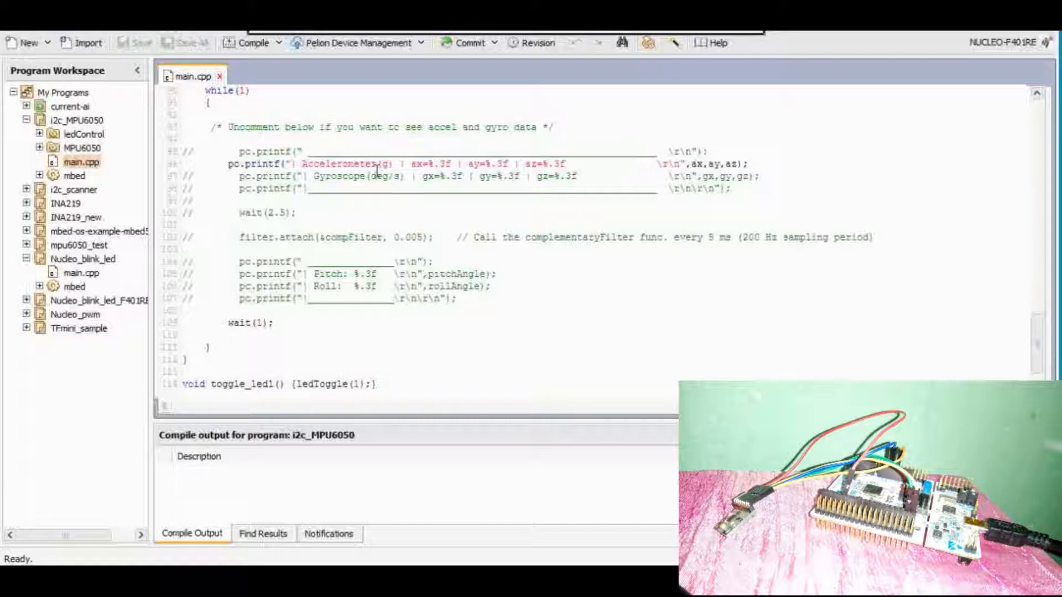
scroll(490, 228, down, 2)
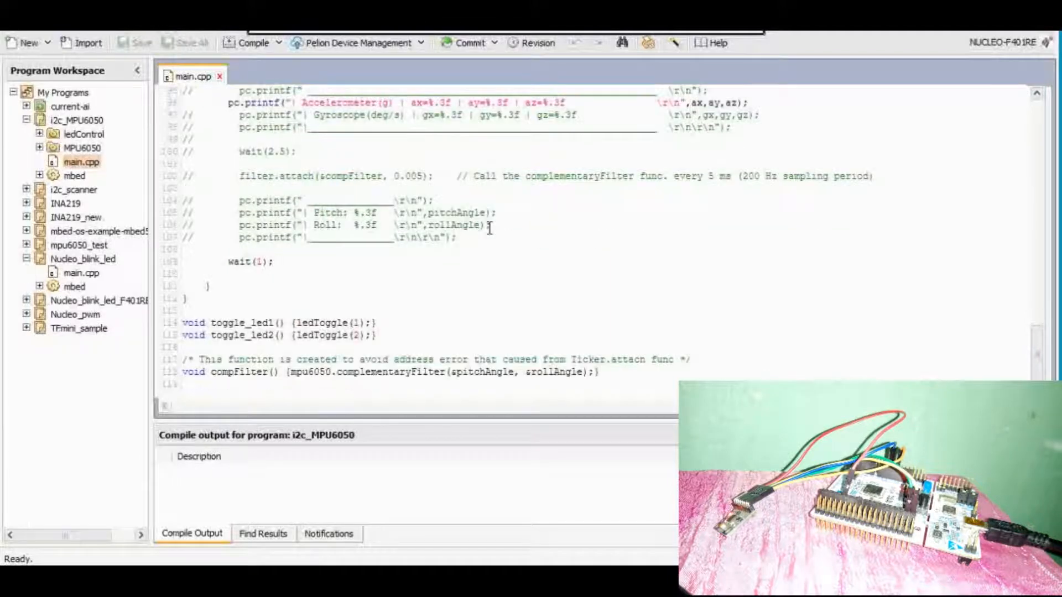
scroll(489, 228, up, 7)
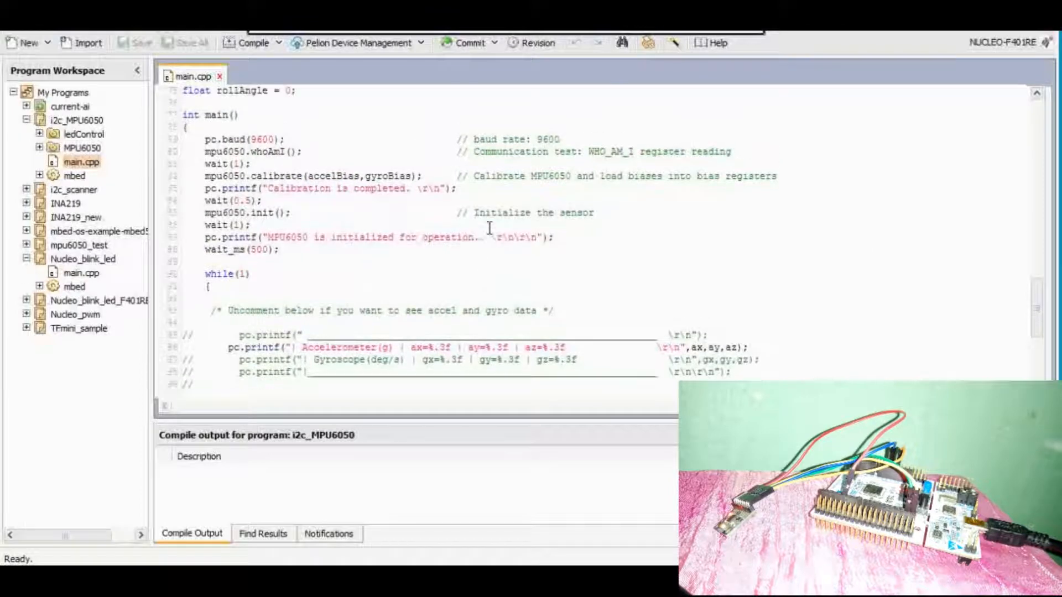
scroll(489, 228, up, 1)
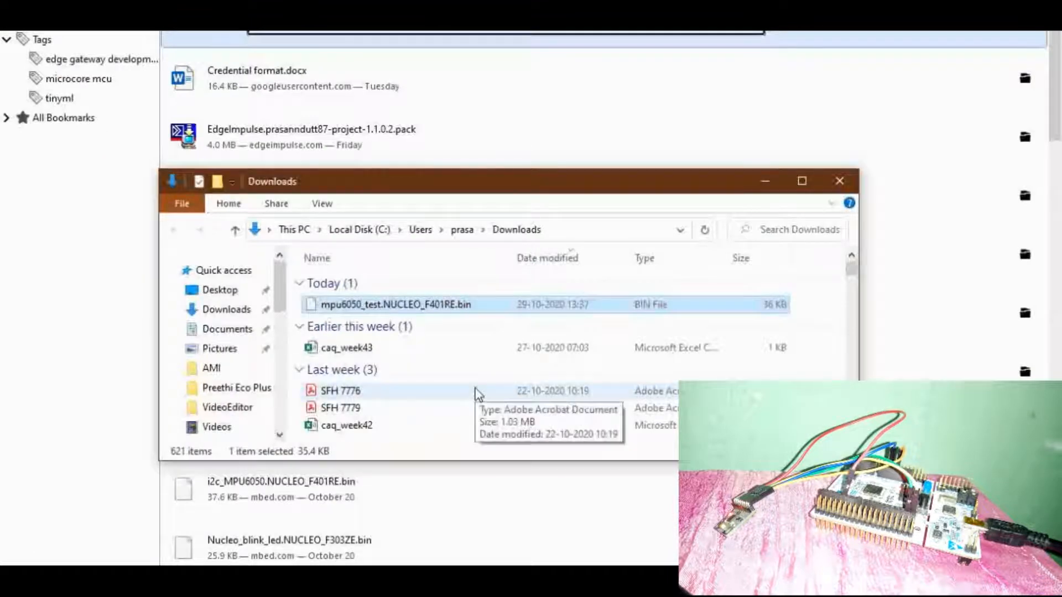
- Paste the copied mpu6050_test.NUCLEO_F401RE.bin firmware file onto the NODE_F401RE (E:) drive
scroll(257, 396, down, 3)
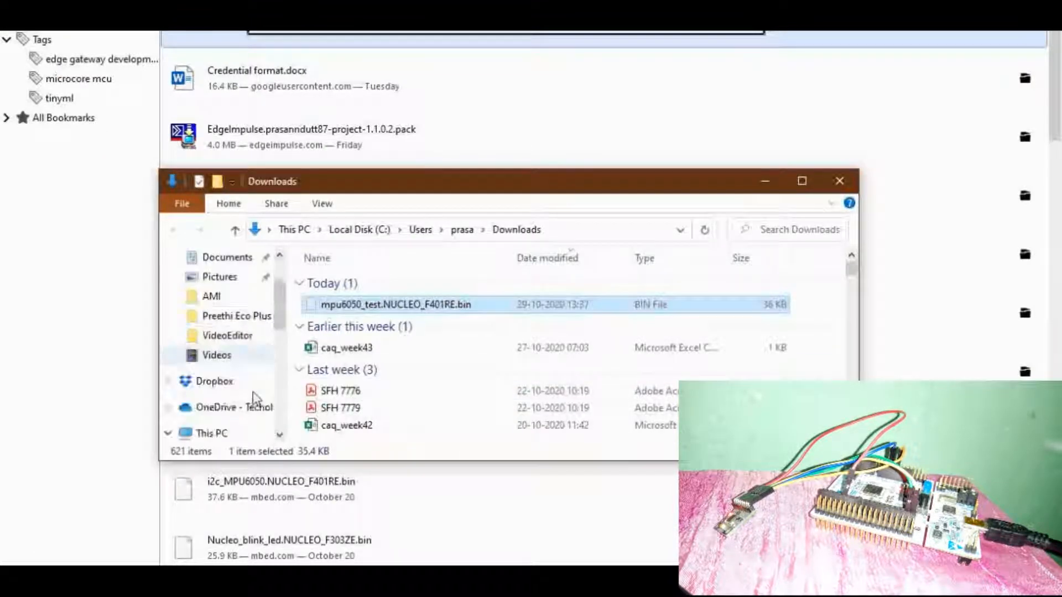
scroll(224, 315, down, 3)
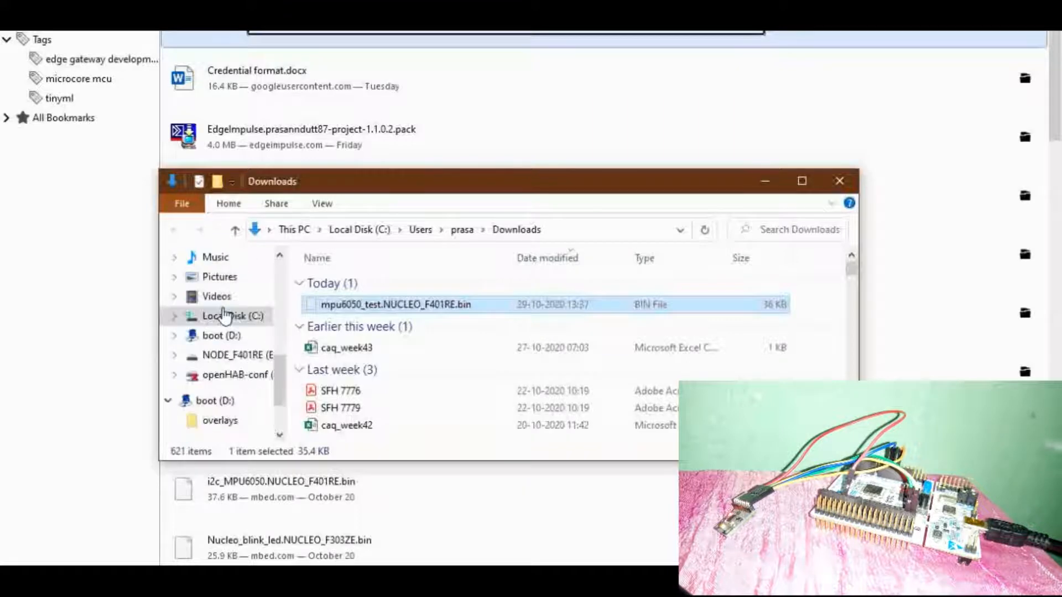
click(232, 362)
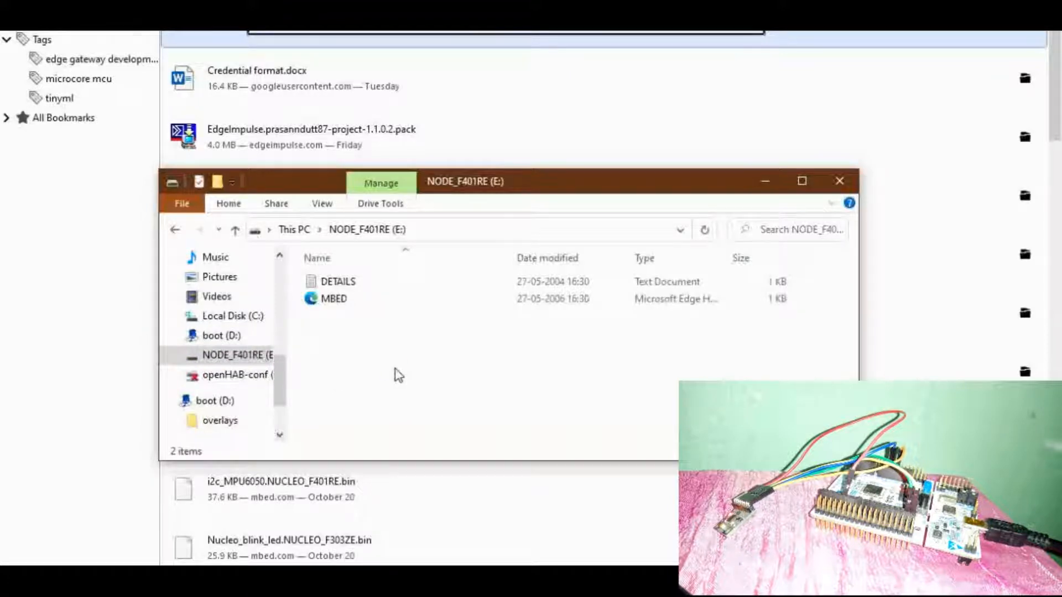
key(ctrl+v)
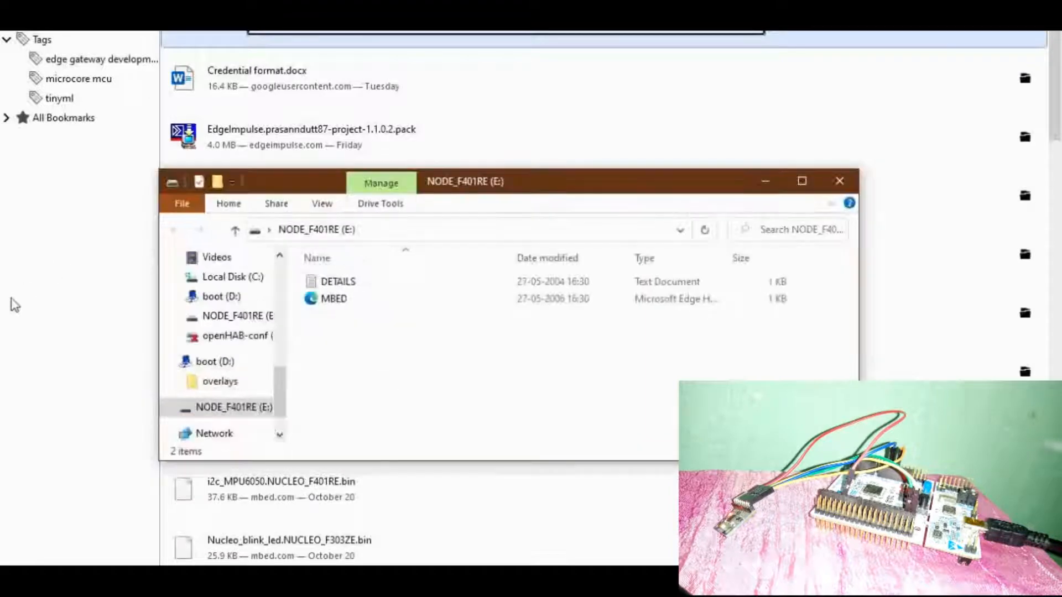
- Switch to the serial terminal, connect to COM9 to watch the accelerometer readings, and disconnect
mouse_move(1, 311)
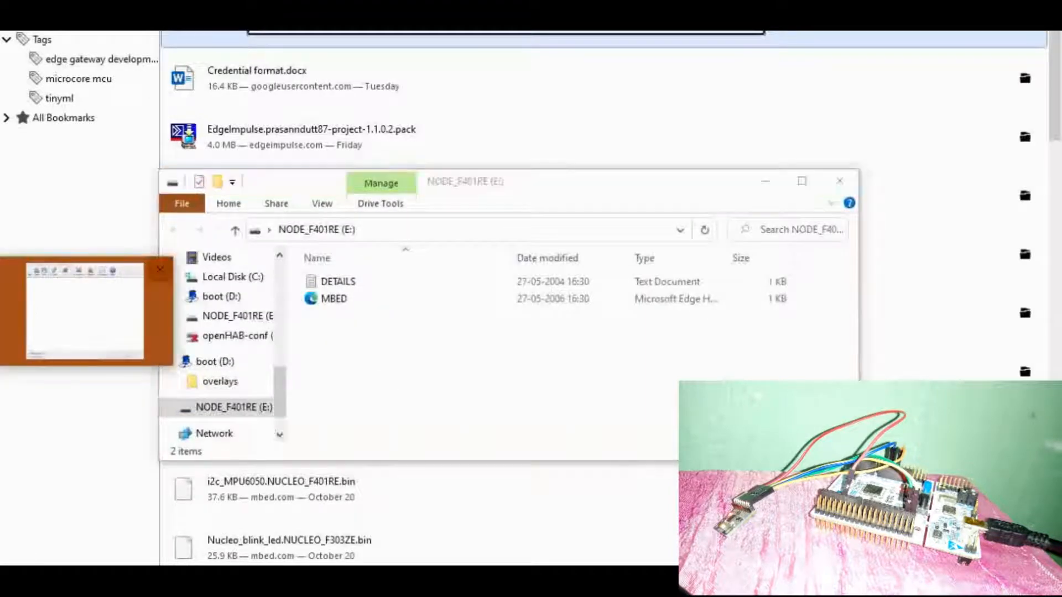
click(86, 309)
drag(160, 0, 358, 63)
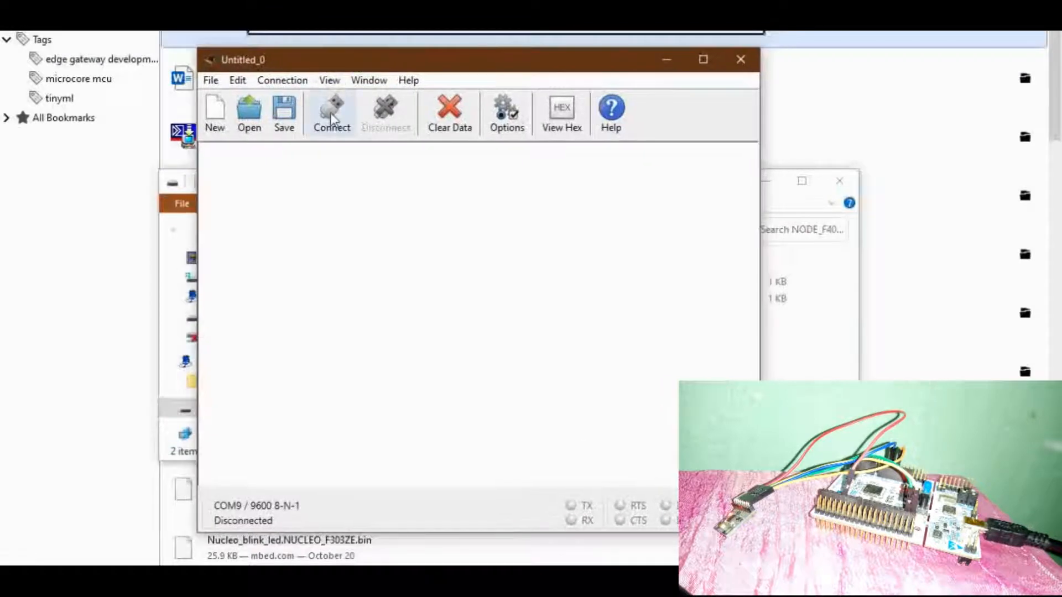
click(332, 114)
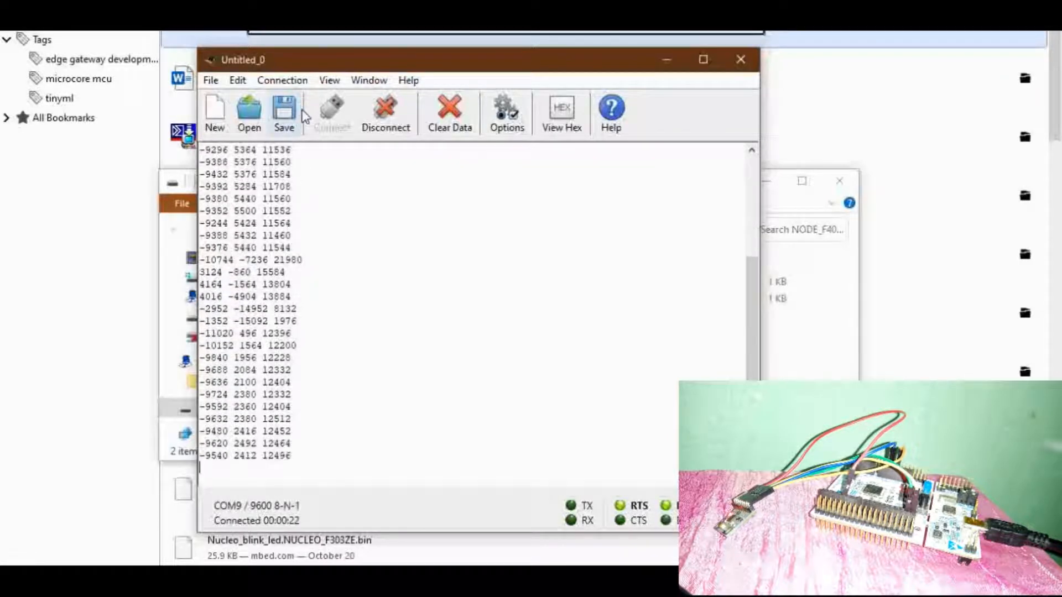
click(384, 114)
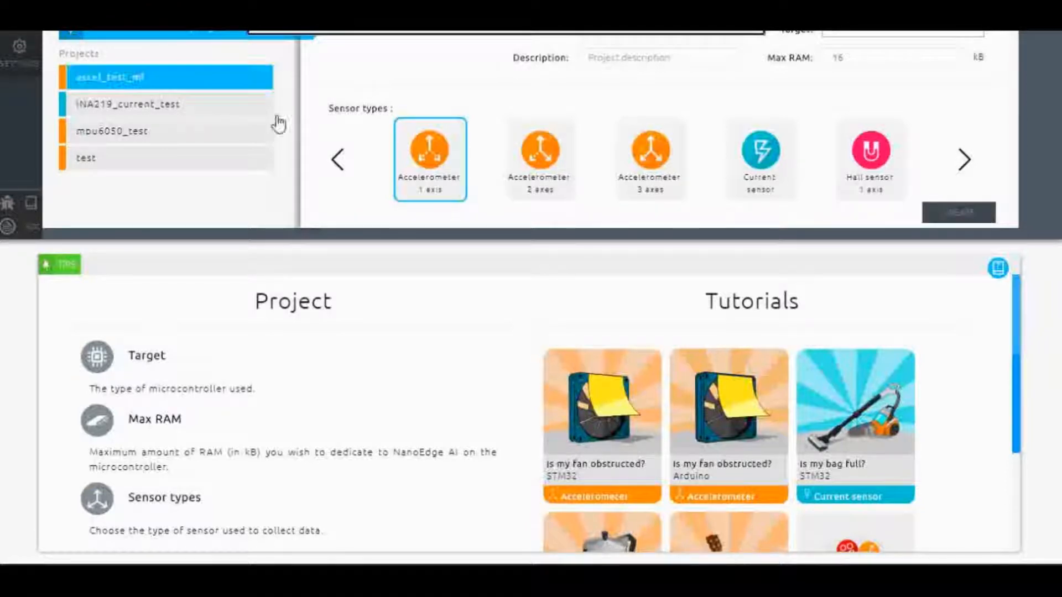
- Configure the new NanoEdge AI Studio project with a 3-axis accelerometer, target NUCLEO-F401RE Cortex-M4, and 2 kB maximum RAM
click(653, 169)
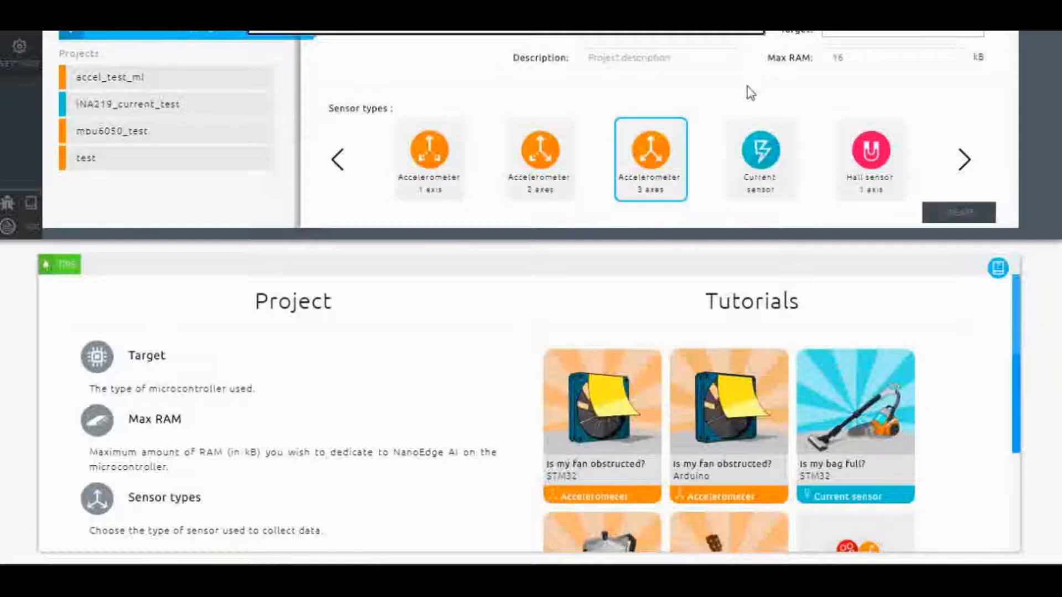
click(905, 43)
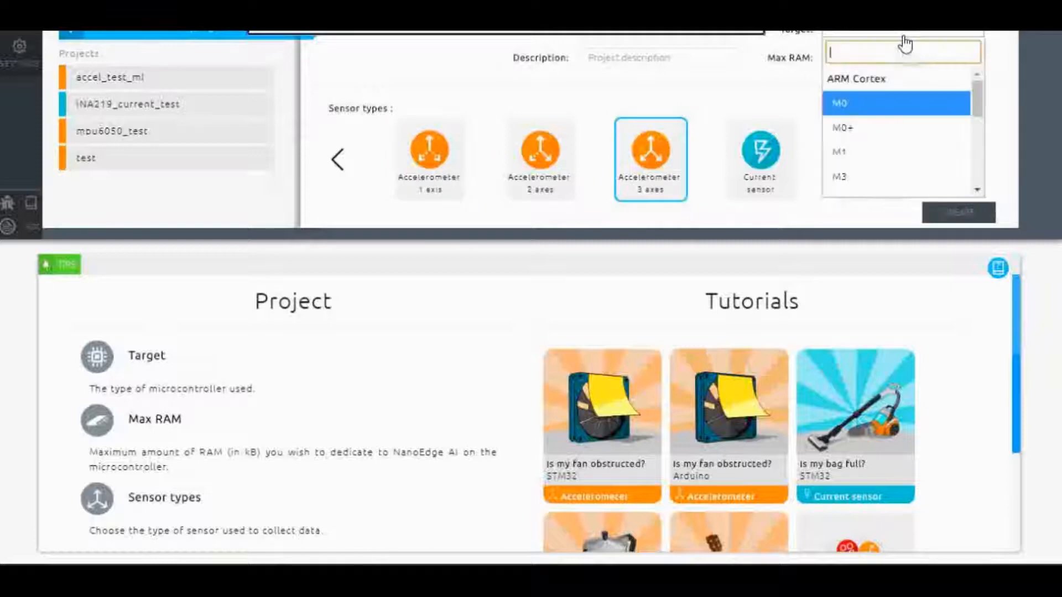
scroll(886, 136, down, 3)
scroll(886, 135, down, 1)
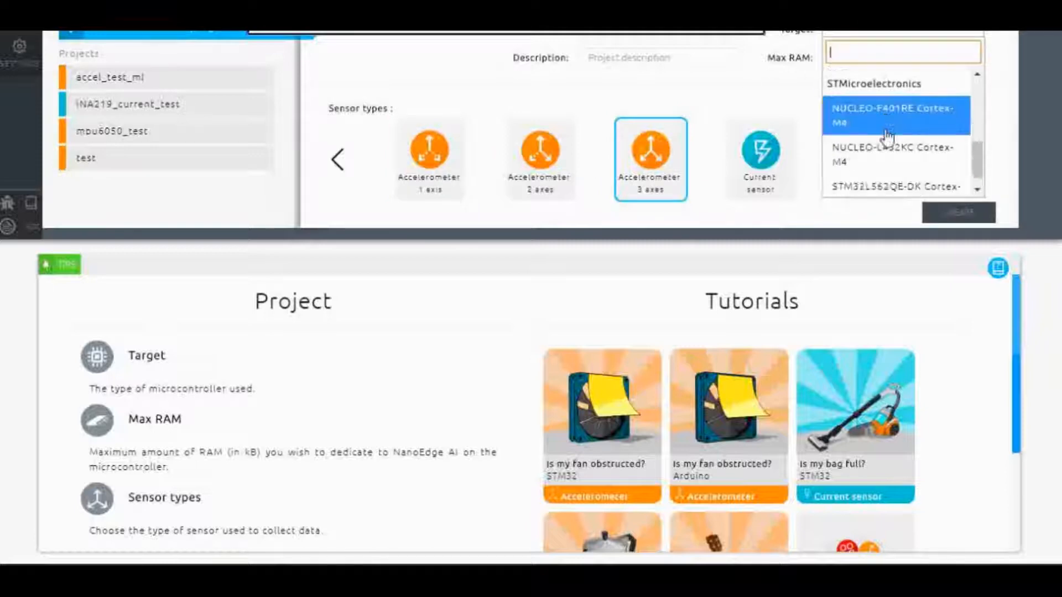
click(915, 99)
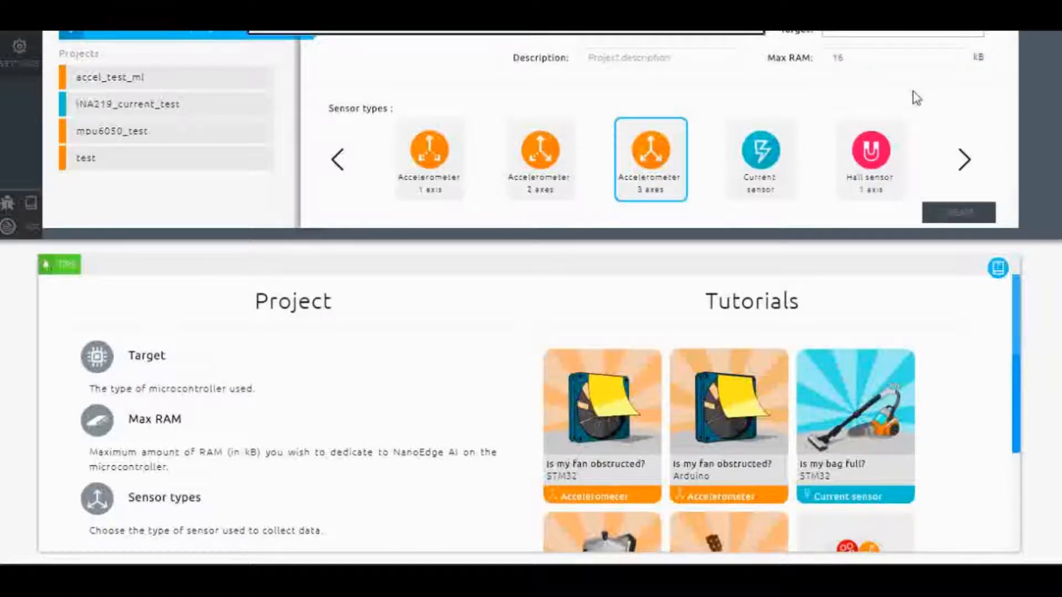
double_click(868, 56)
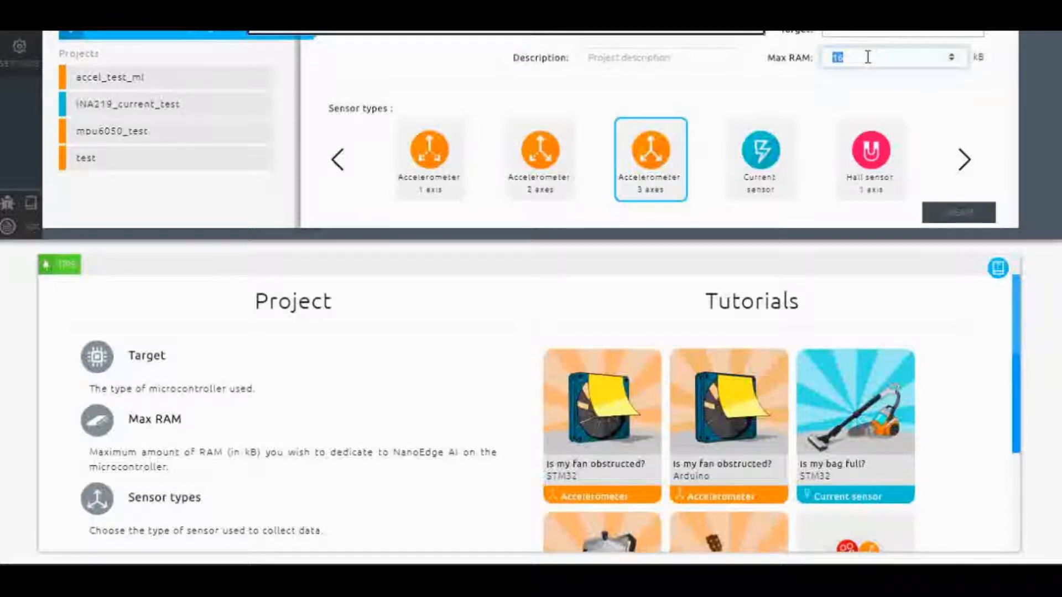
text(2)
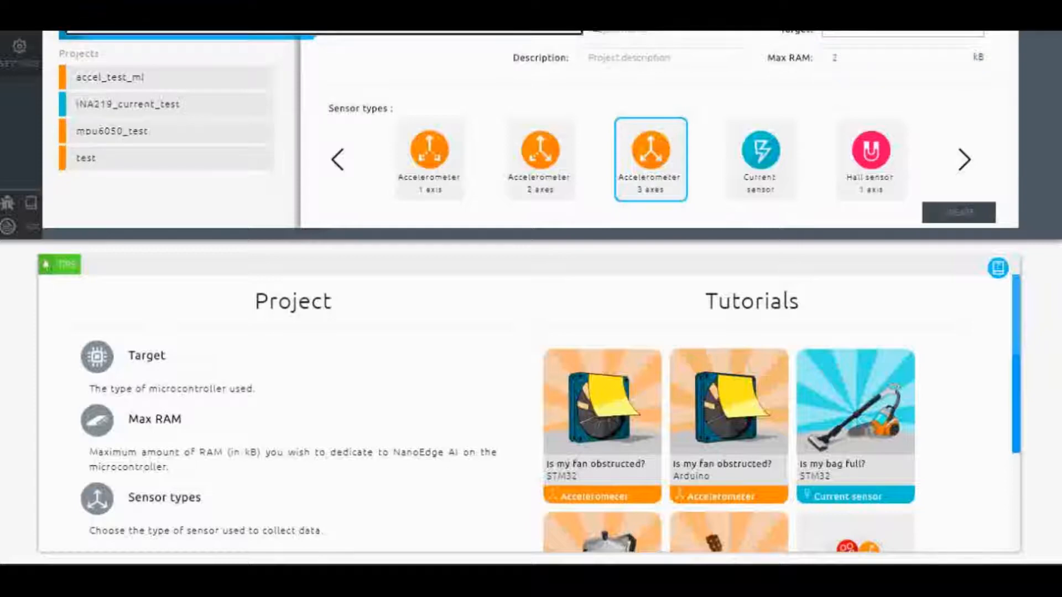
- Name the project catesium_accel_test_demo, describe it as "accelerometer 3-axis ai", and create it
click(638, 34)
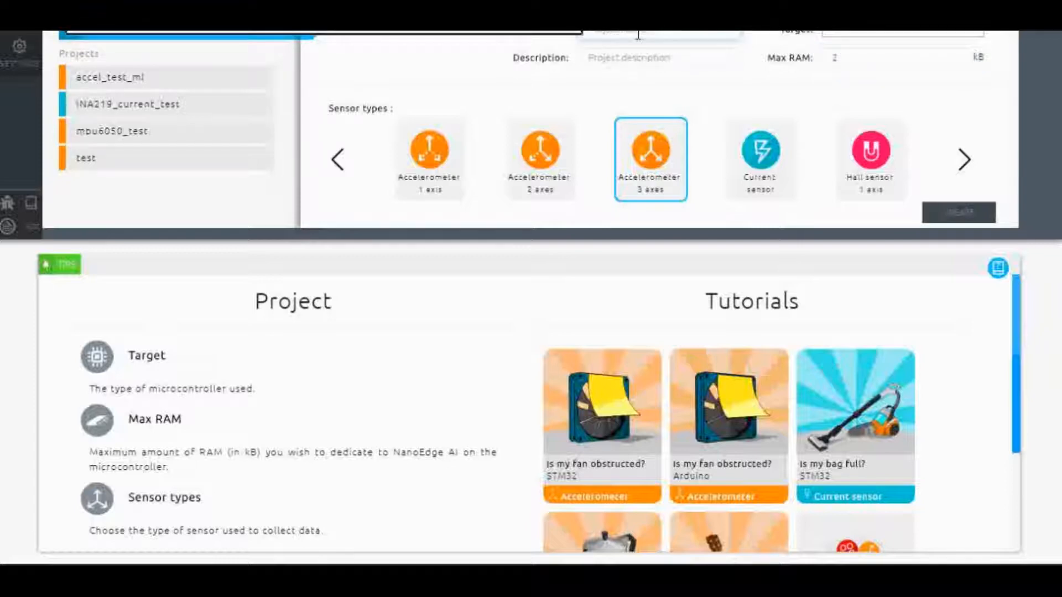
text(acce)
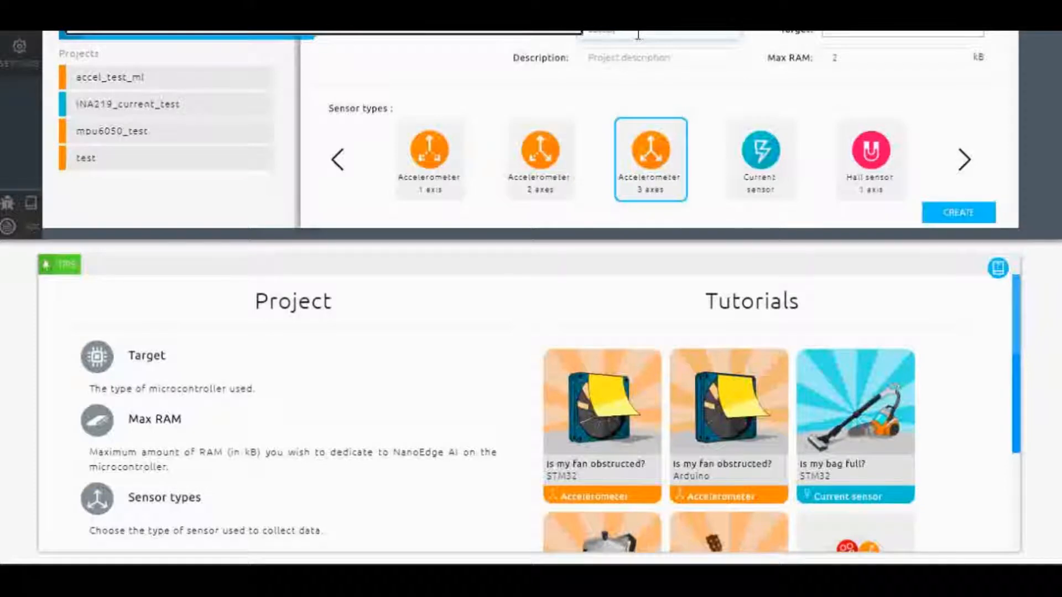
text(dent_testdemo)
click(651, 59)
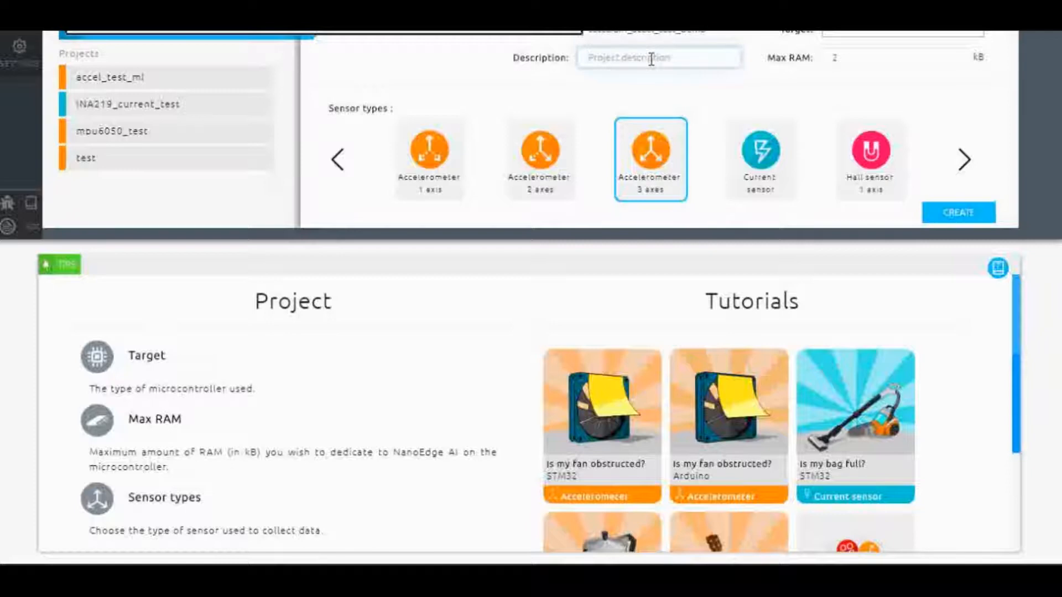
text(accelerome)
text(ter)
text(3-a)
text(xis)
key(End)
text(ai)
click(960, 221)
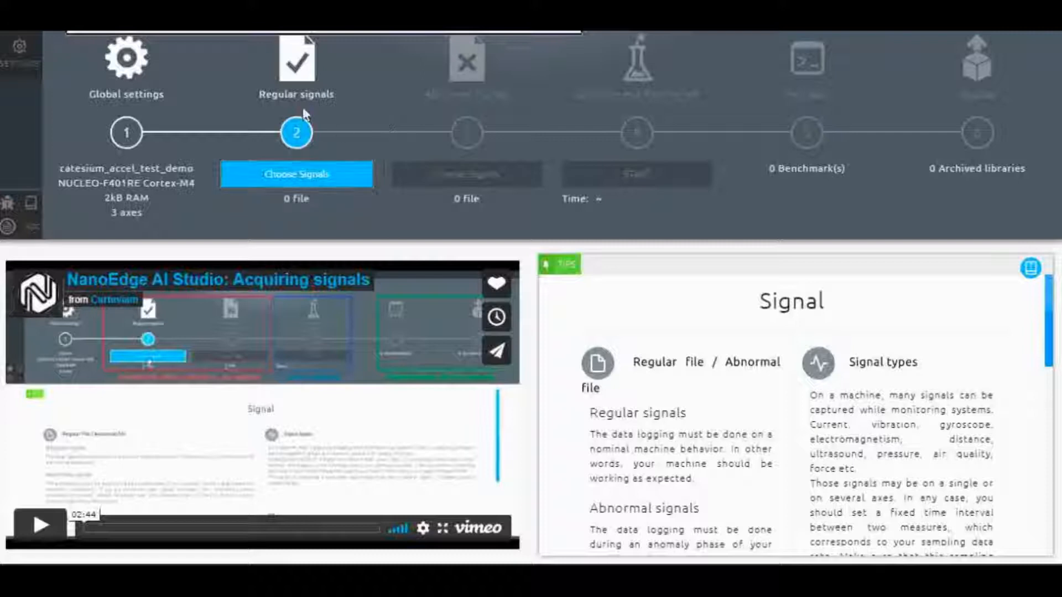
- Start importing regular signals from the serial (USB) source and set its baud rate to 9600
click(339, 176)
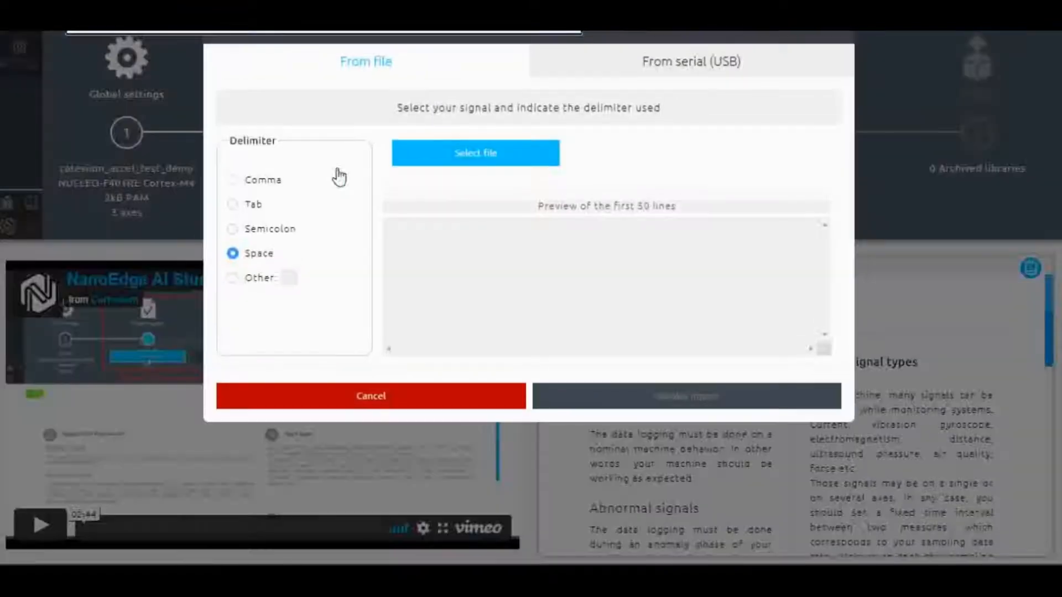
click(656, 79)
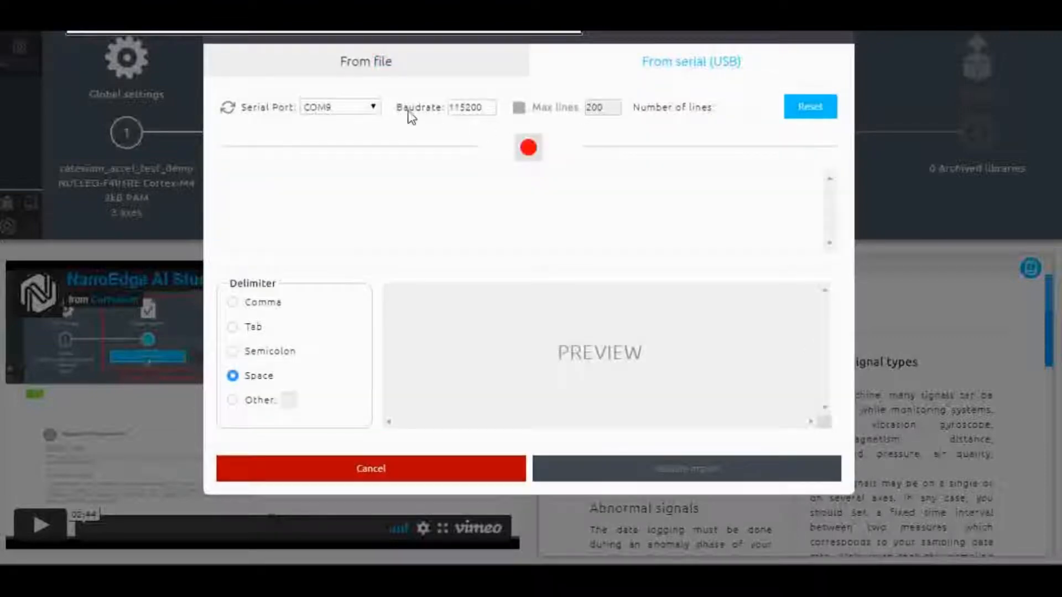
double_click(465, 107)
text(9600)
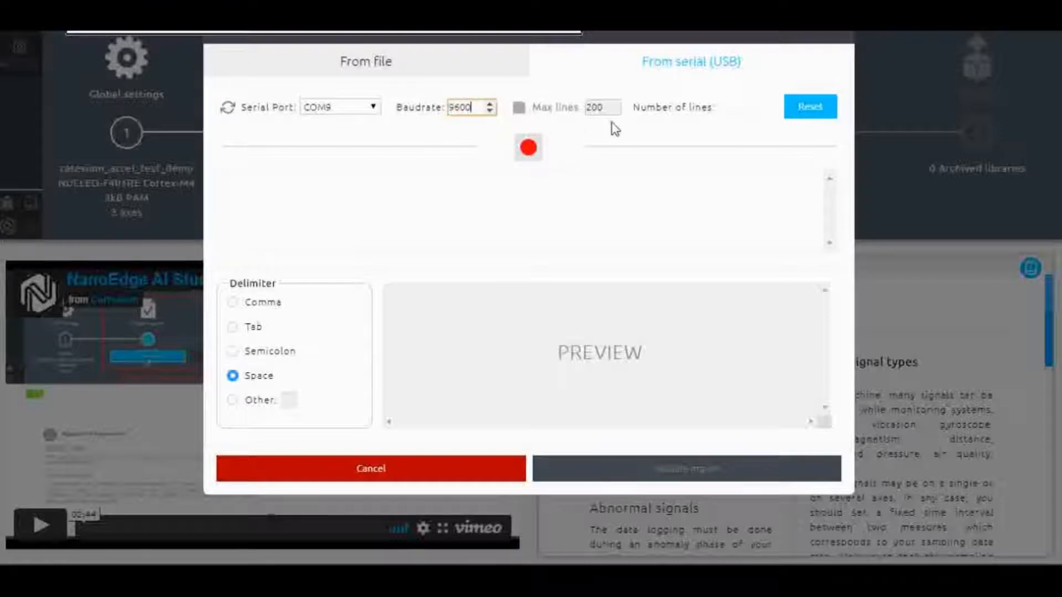
- Record 30 lines of regular accelerometer signals from COM9 with the space delimiter and validate the import
click(535, 151)
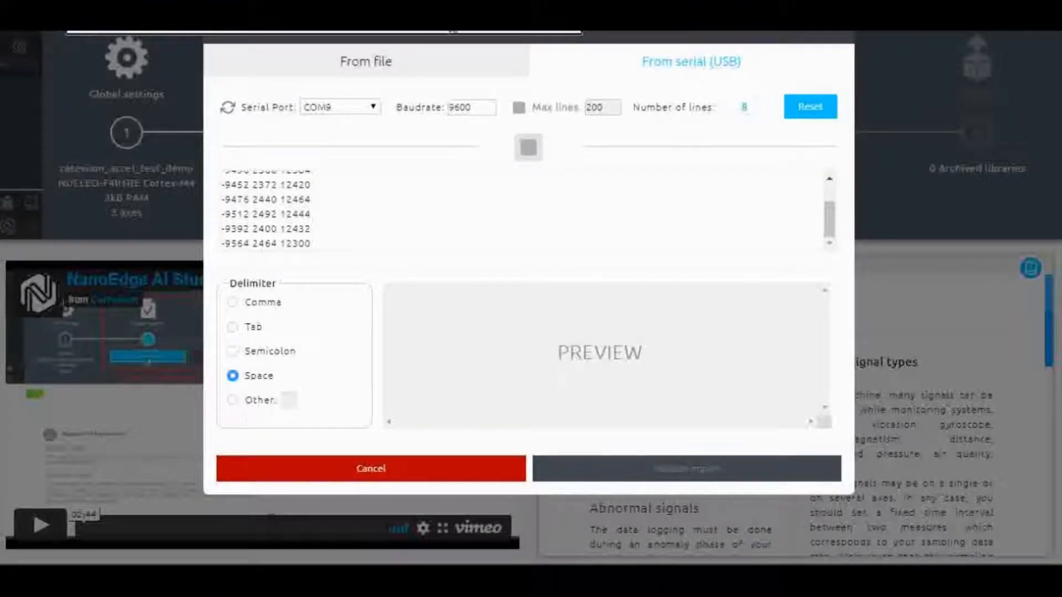
drag(704, 155, 744, 111)
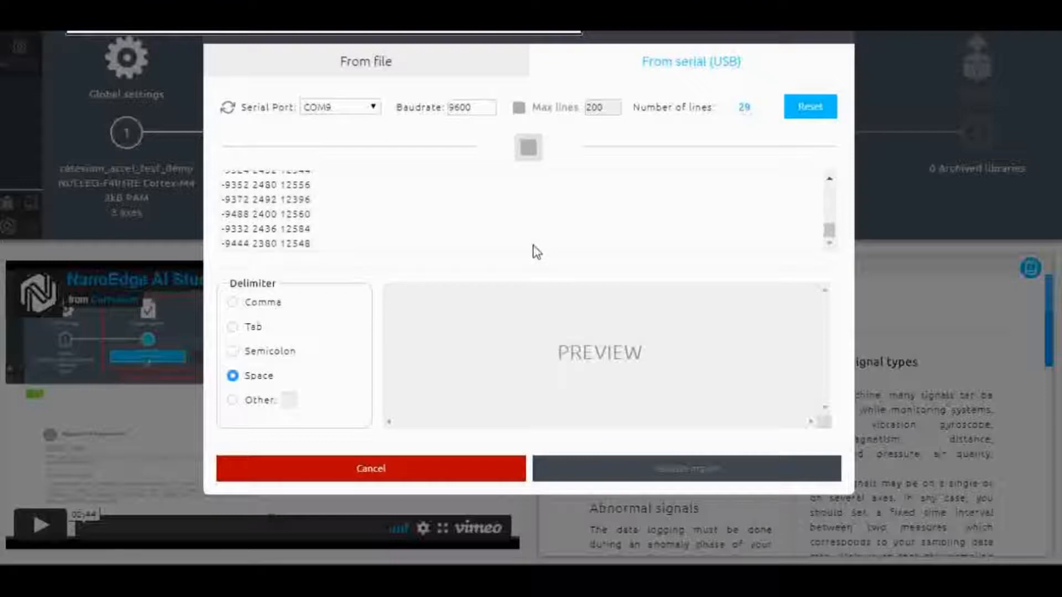
click(529, 148)
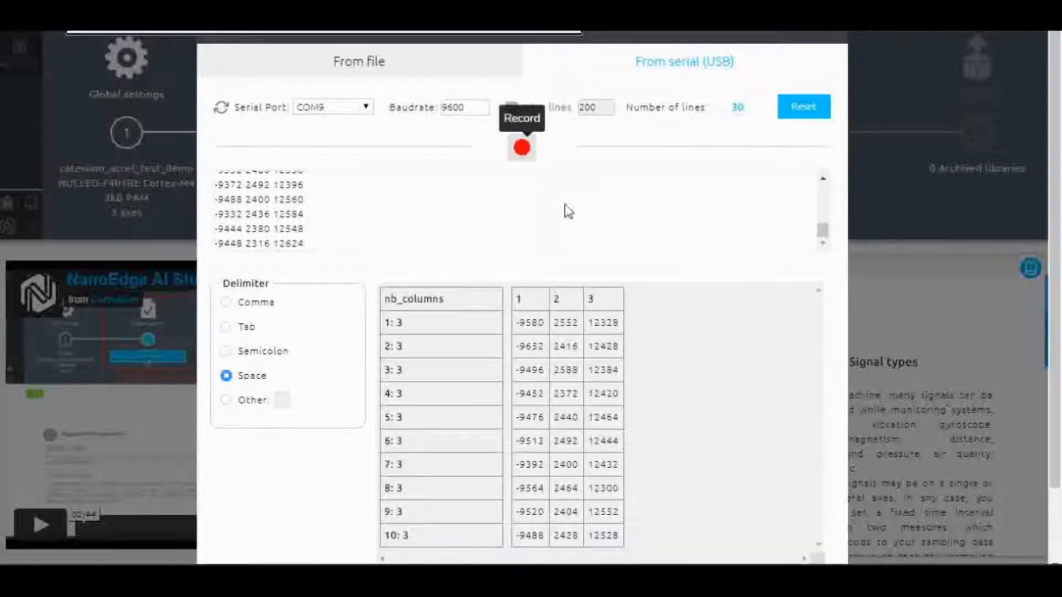
scroll(622, 467, down, 2)
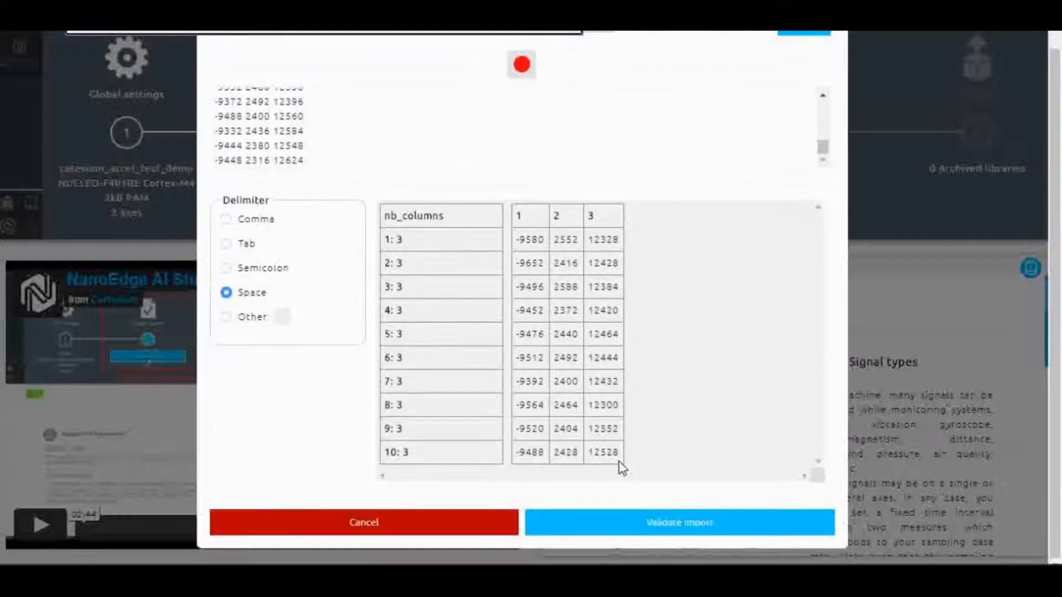
scroll(621, 467, up, 2)
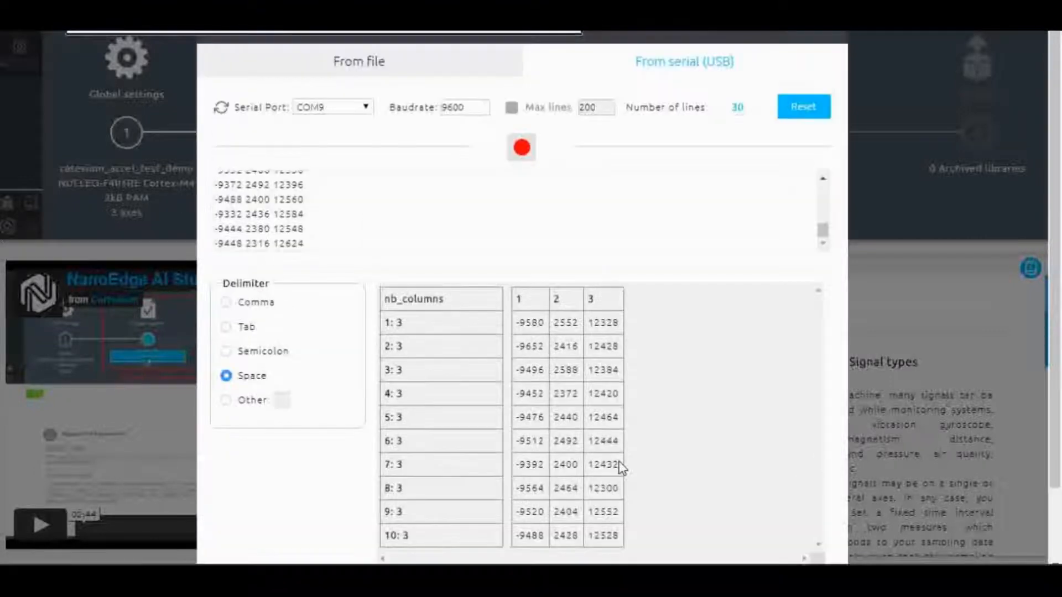
scroll(775, 481, down, 2)
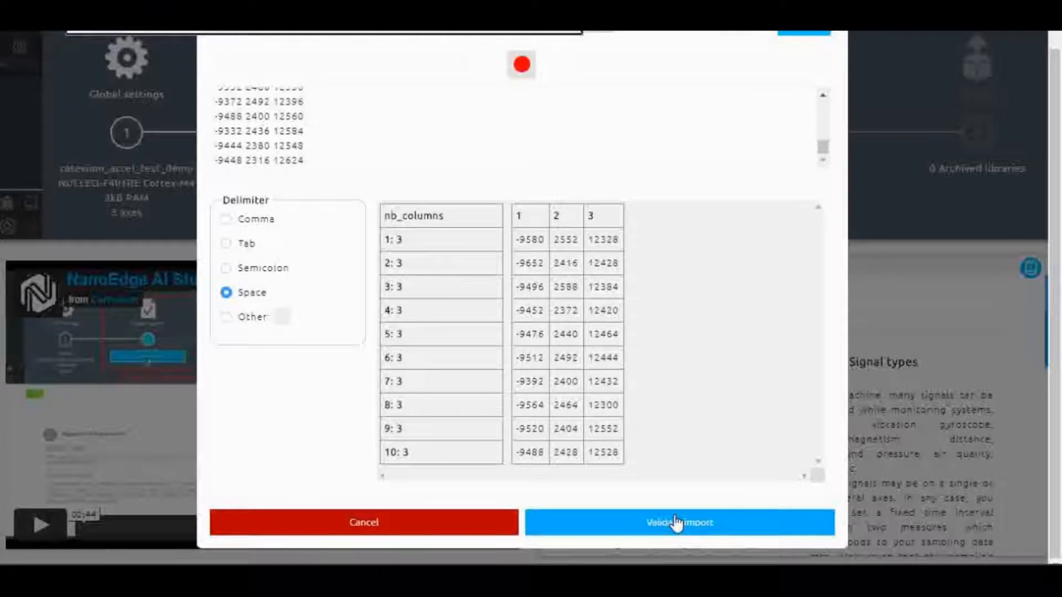
click(597, 532)
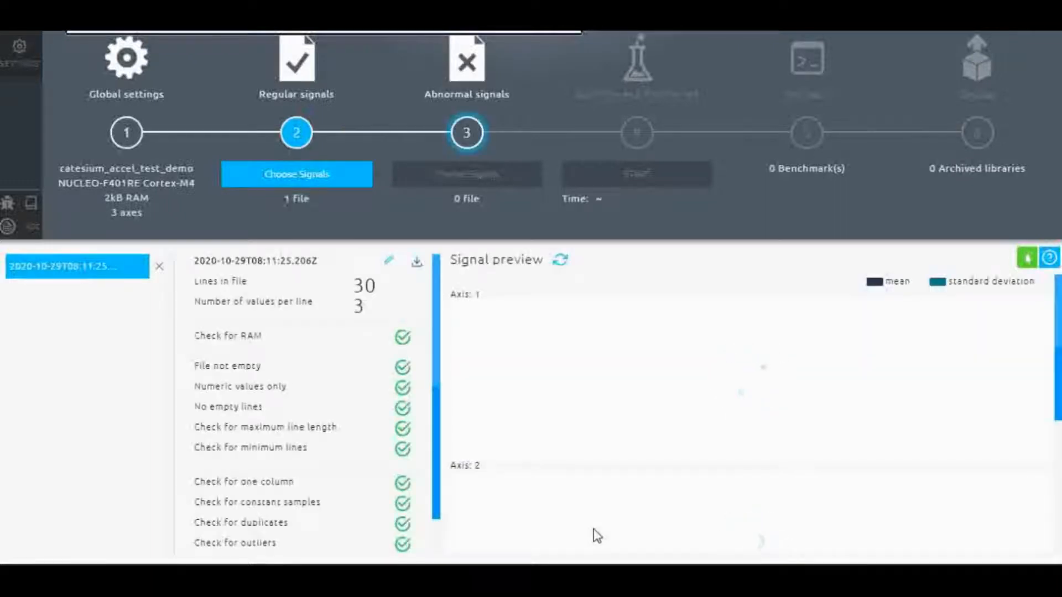
- Examine the regular signal preview plots for all three axes
scroll(597, 476, down, 3)
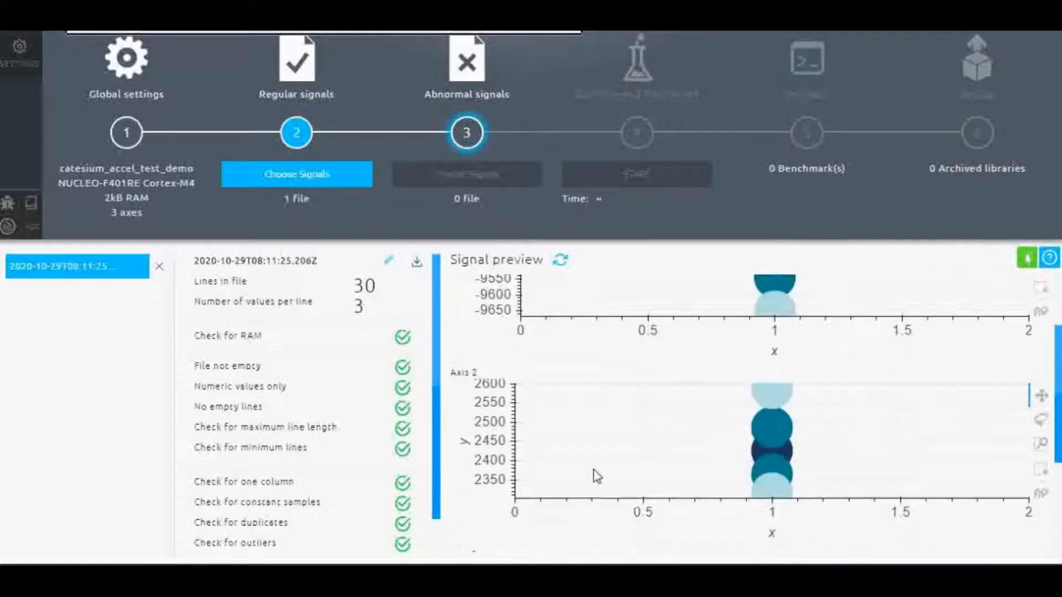
scroll(592, 469, down, 3)
scroll(592, 468, up, 4)
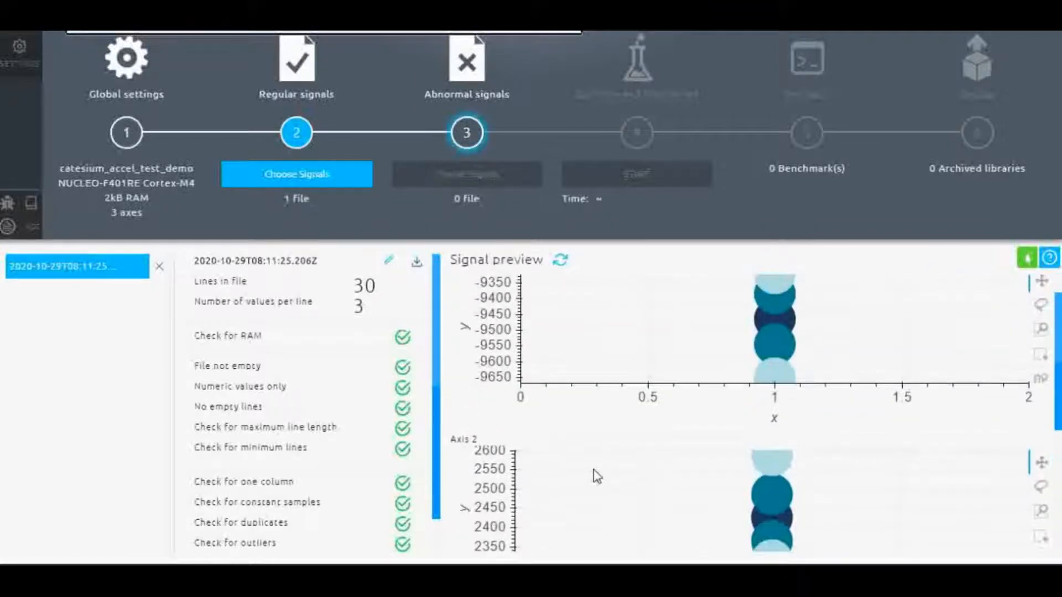
scroll(593, 469, up, 1)
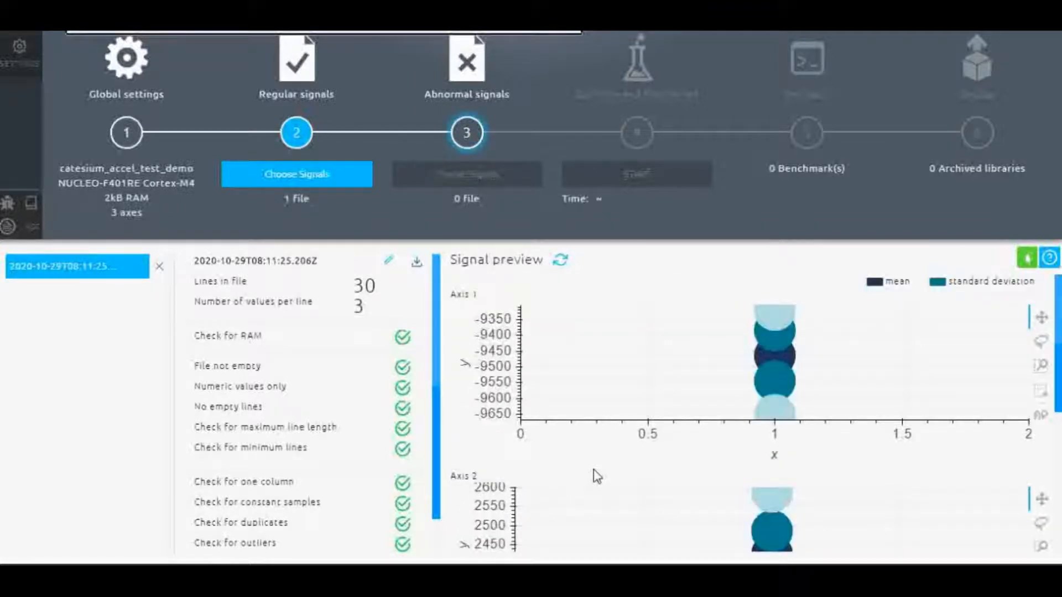
scroll(526, 476, down, 8)
scroll(527, 475, up, 2)
scroll(527, 482, up, 5)
- Start importing abnormal signals from the serial (USB) source
click(463, 127)
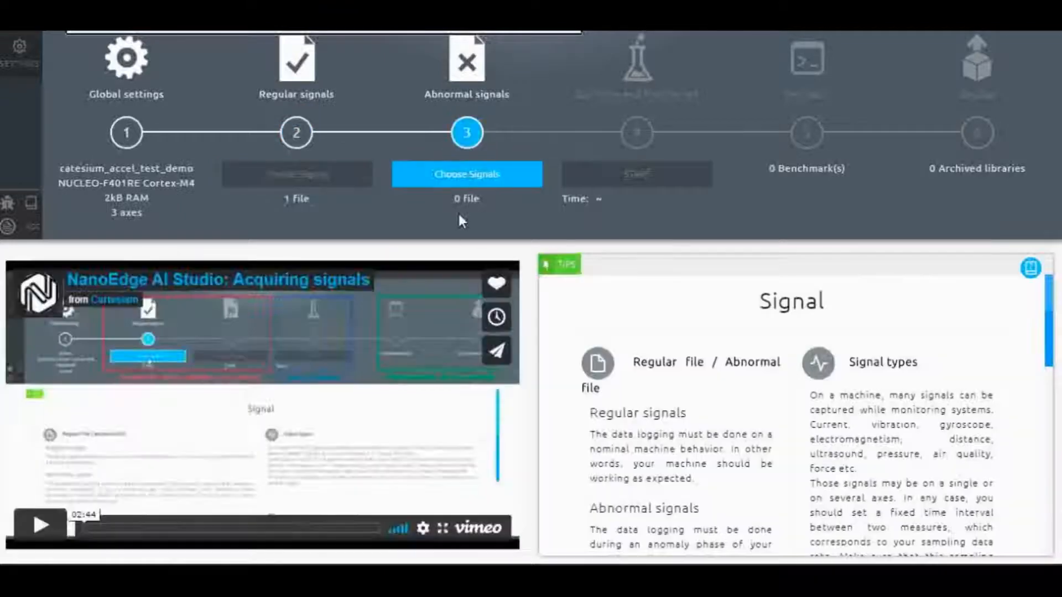
click(456, 174)
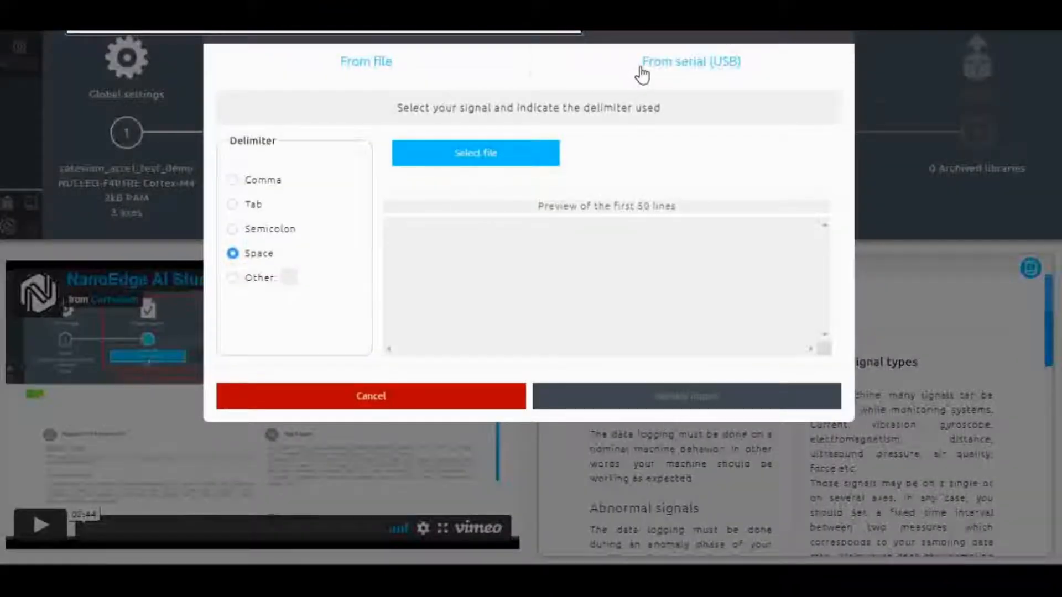
click(641, 72)
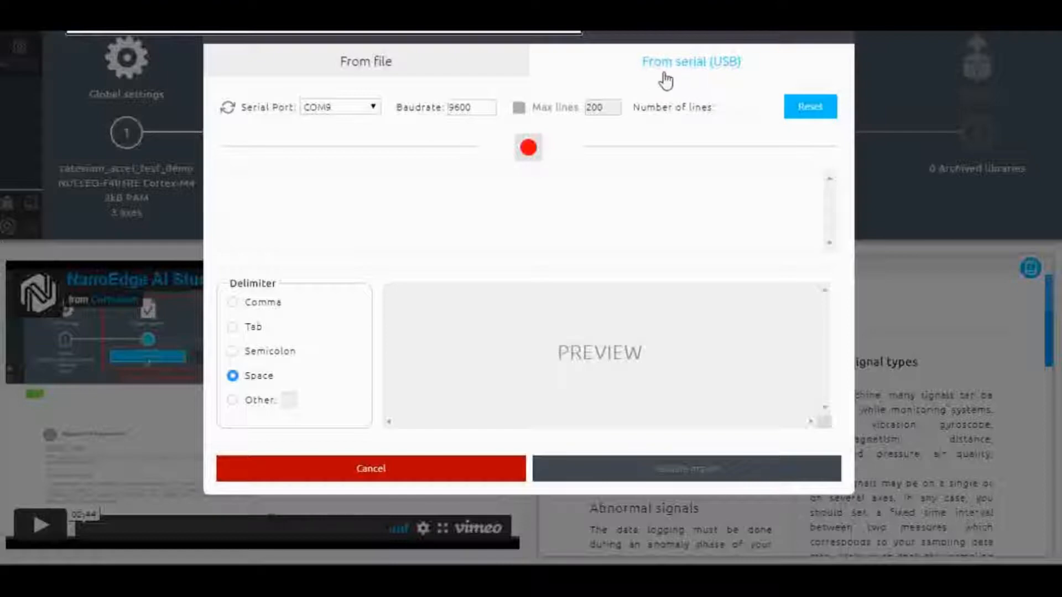
- Try recording 30 lines of abnormal signals from COM9, check the preview for invalid values, and reset the recording
click(535, 156)
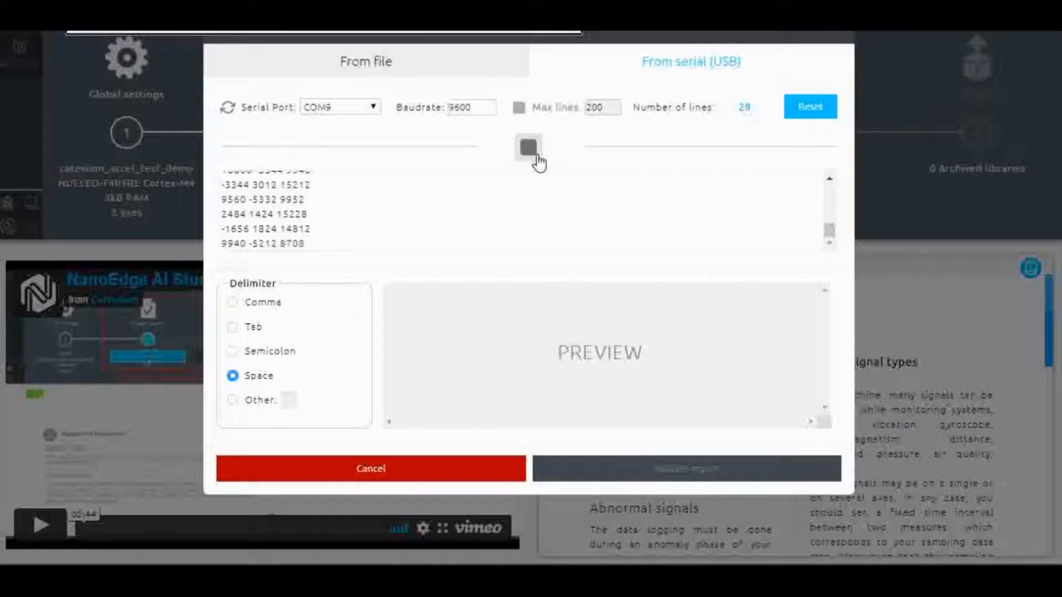
click(534, 155)
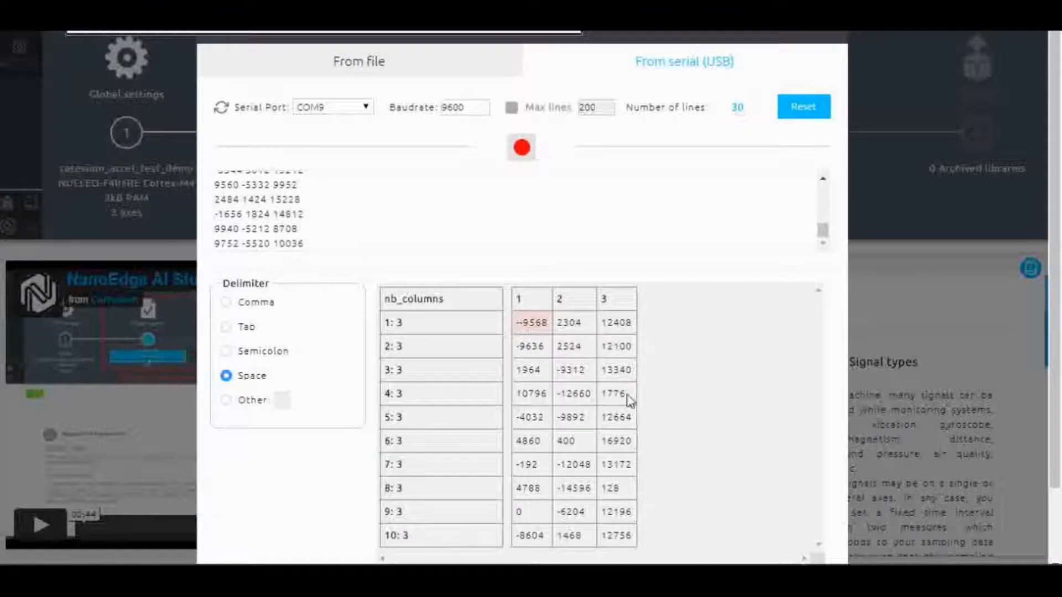
scroll(629, 400, down, 2)
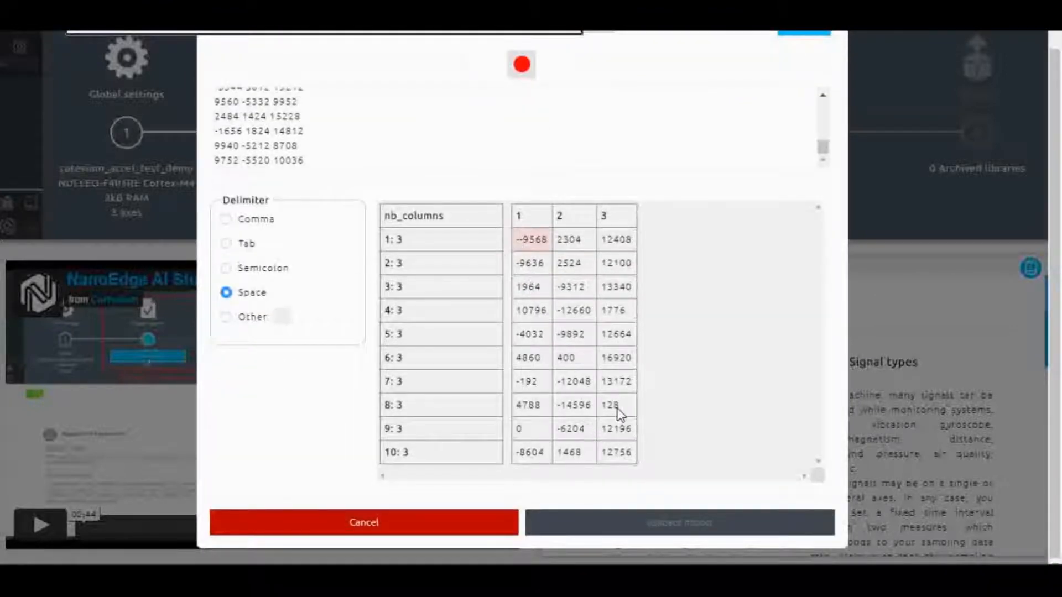
scroll(596, 364, up, 1)
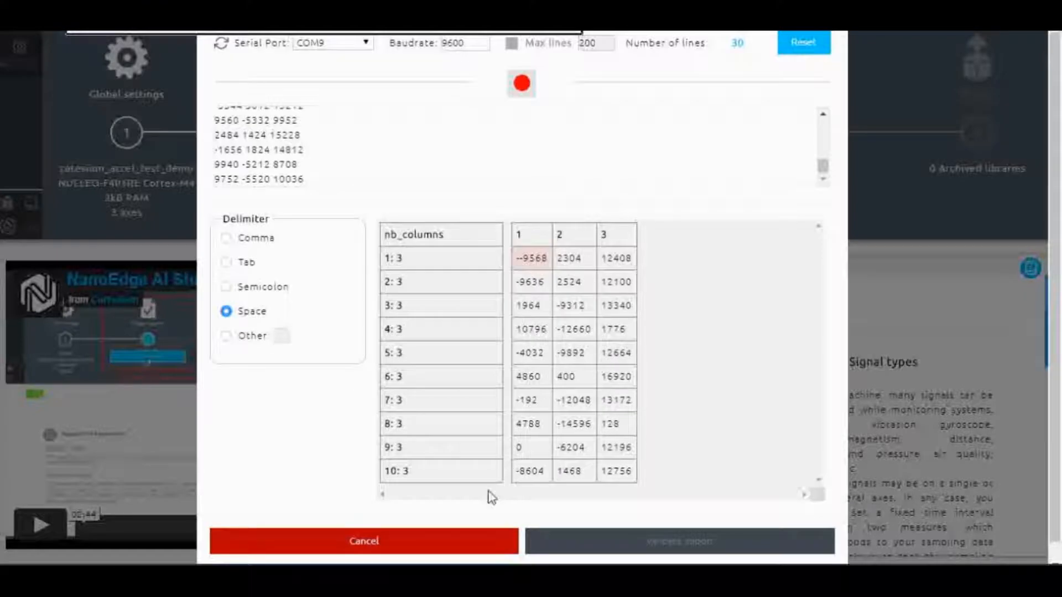
scroll(573, 390, up, 2)
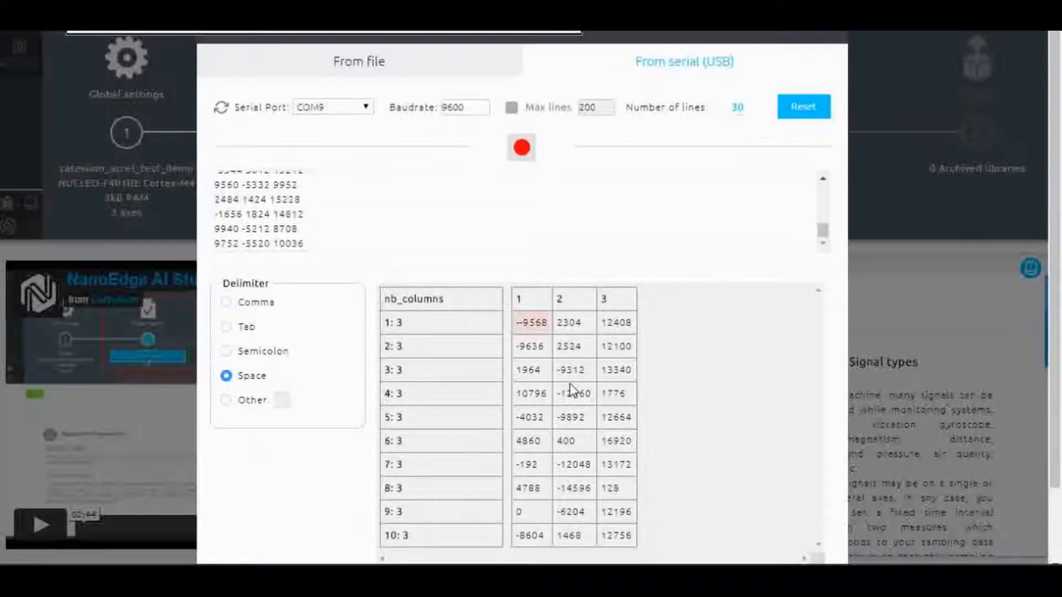
scroll(608, 451, down, 2)
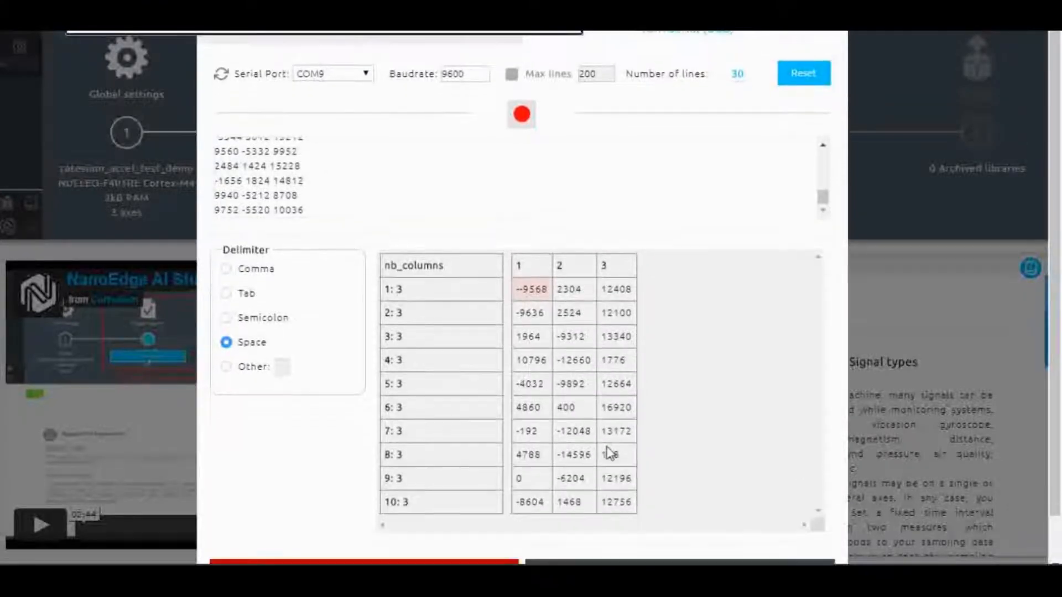
scroll(525, 301, down, 1)
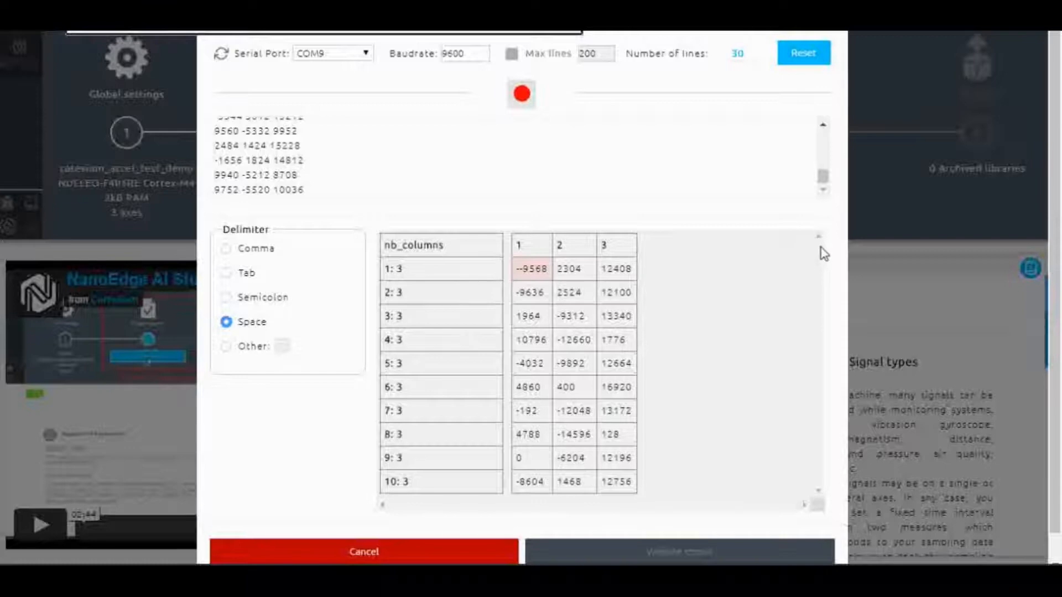
scroll(744, 387, down, 2)
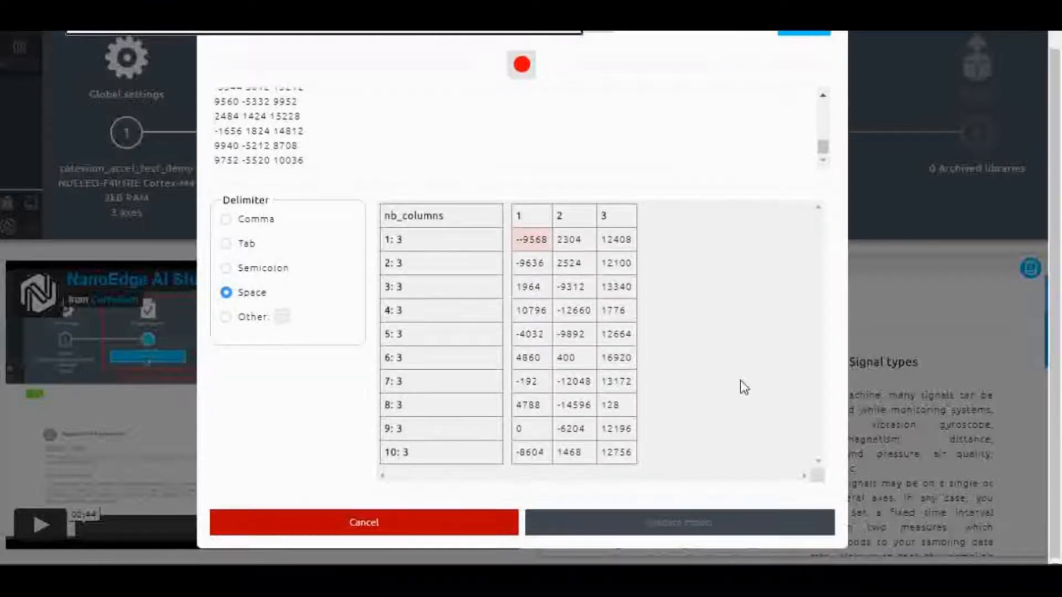
scroll(743, 387, up, 3)
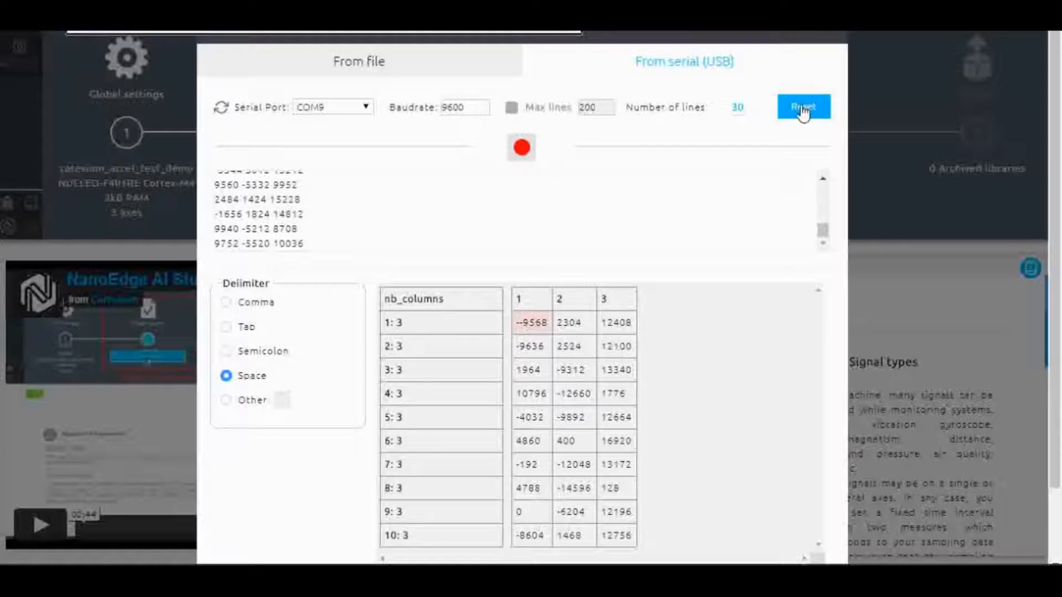
scroll(711, 189, up, 5)
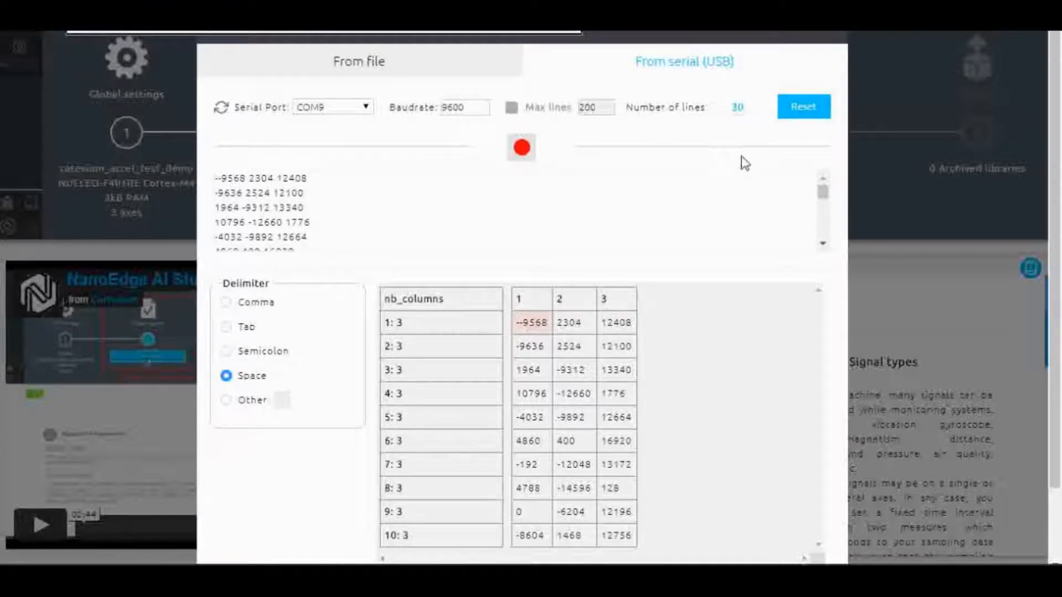
click(804, 107)
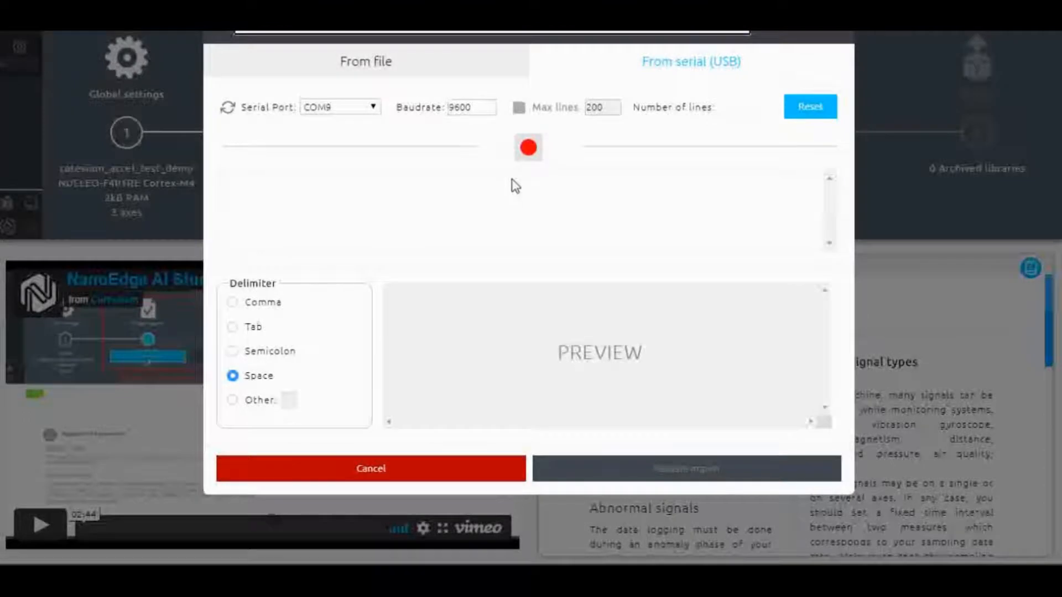
- Record 30 lines of abnormal signals from COM9, validate the import, and review the signal preview
click(528, 155)
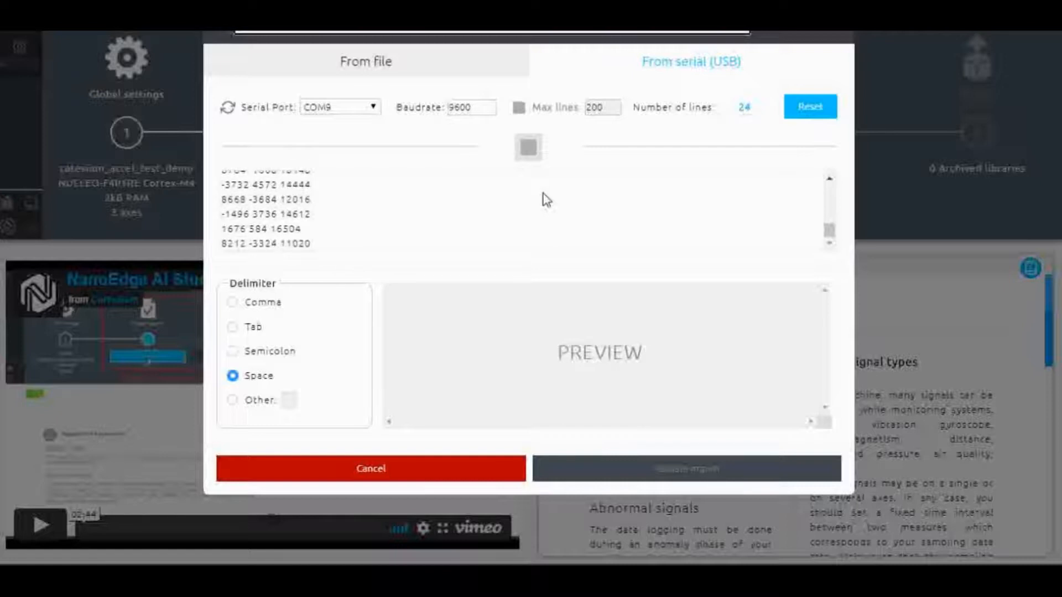
click(532, 152)
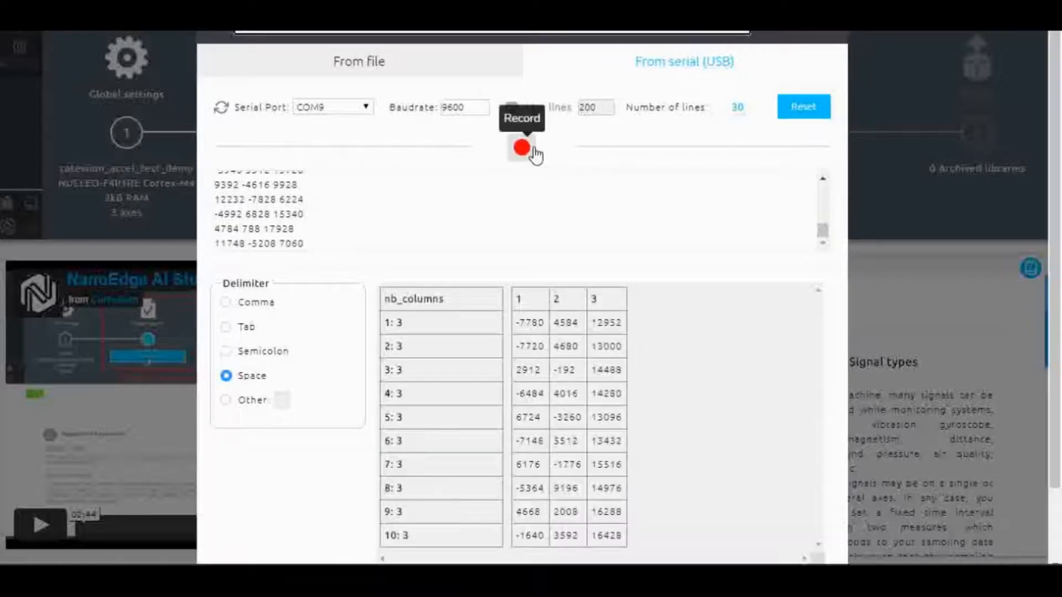
scroll(683, 488, down, 3)
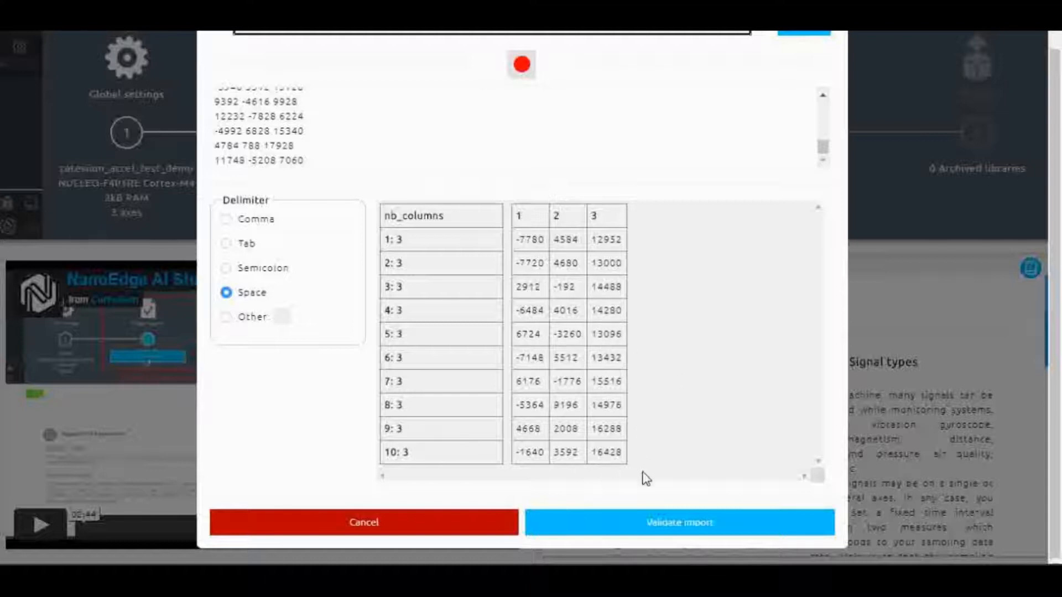
click(671, 523)
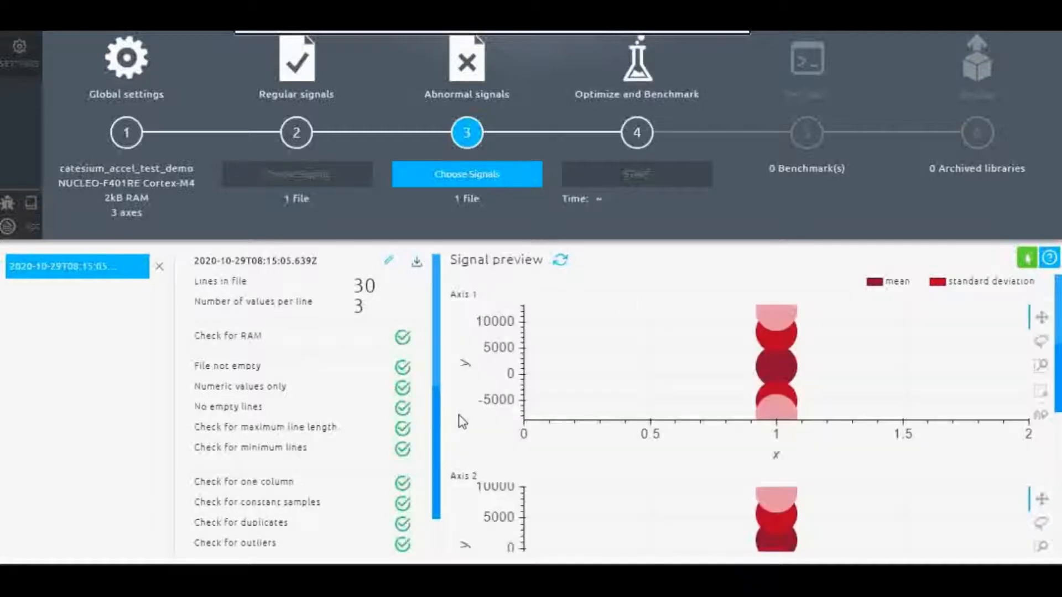
scroll(613, 481, down, 5)
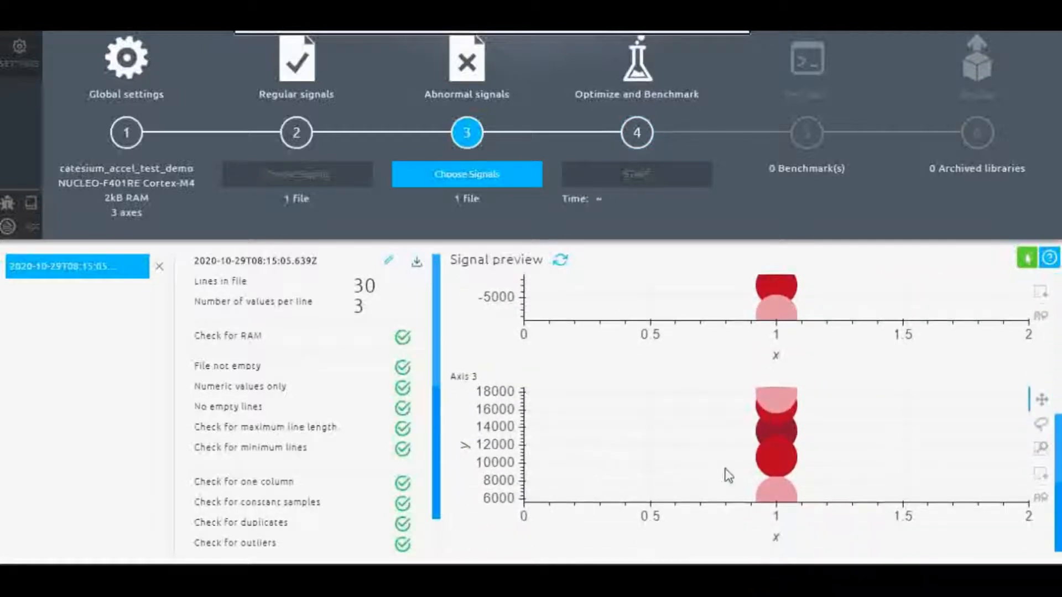
scroll(747, 487, up, 5)
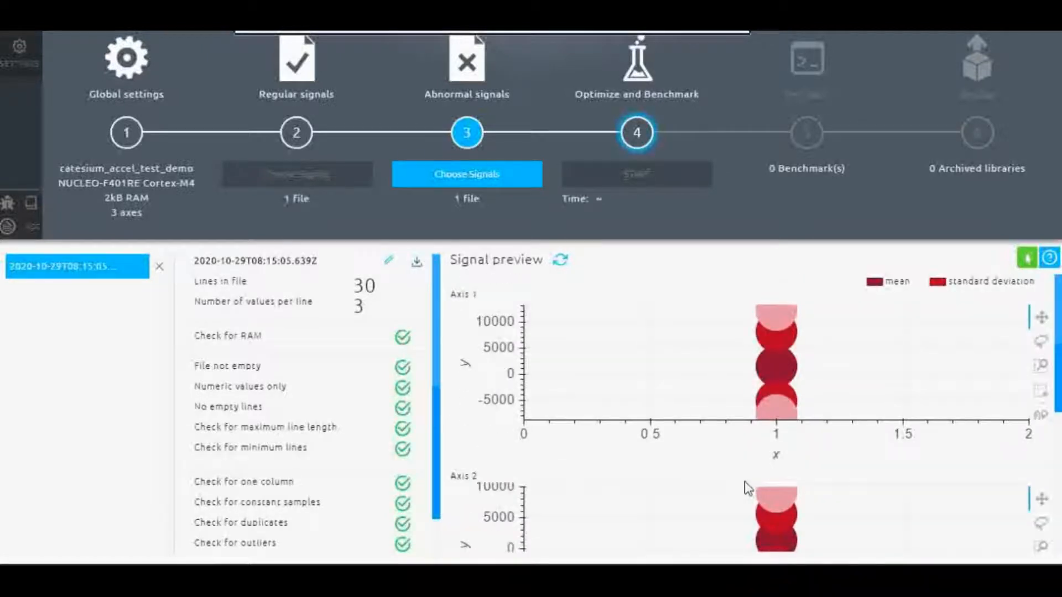
- Start Optimize and Benchmark on the imported regular and abnormal signal pair using 2 CPU cores
click(641, 134)
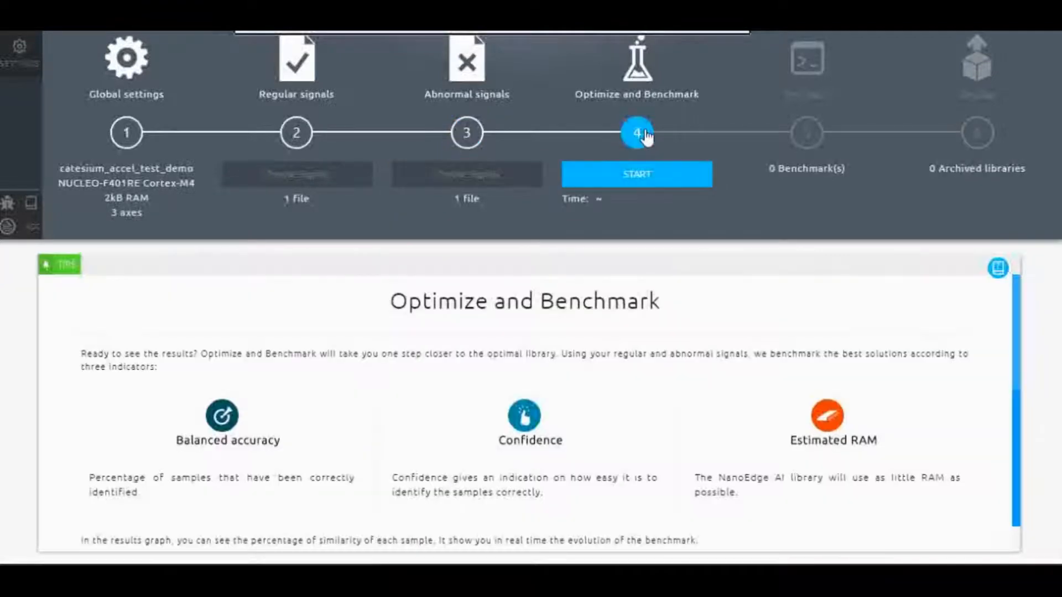
scroll(562, 433, down, 1)
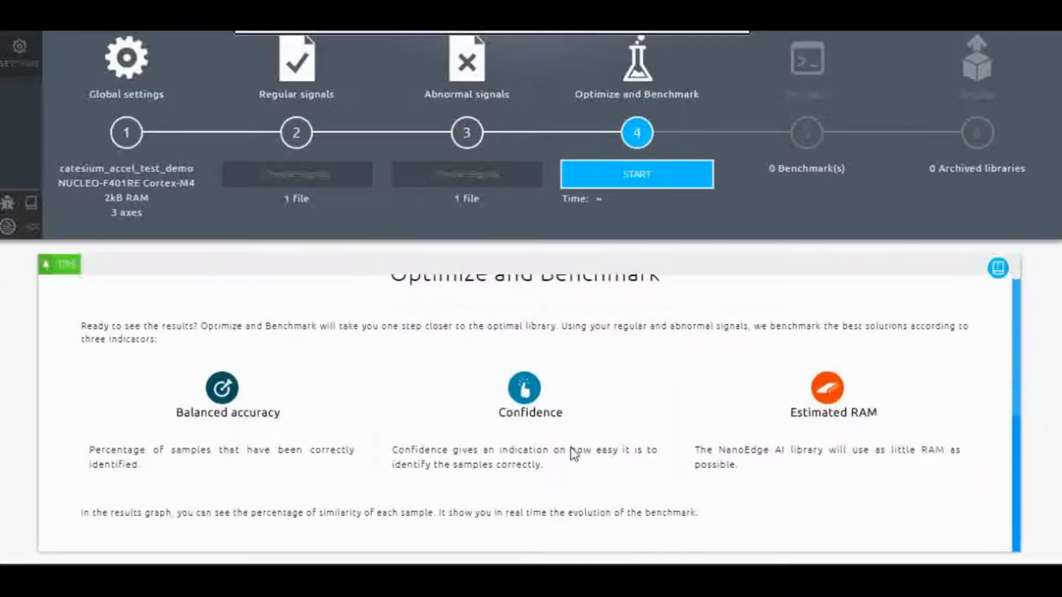
scroll(697, 452, up, 1)
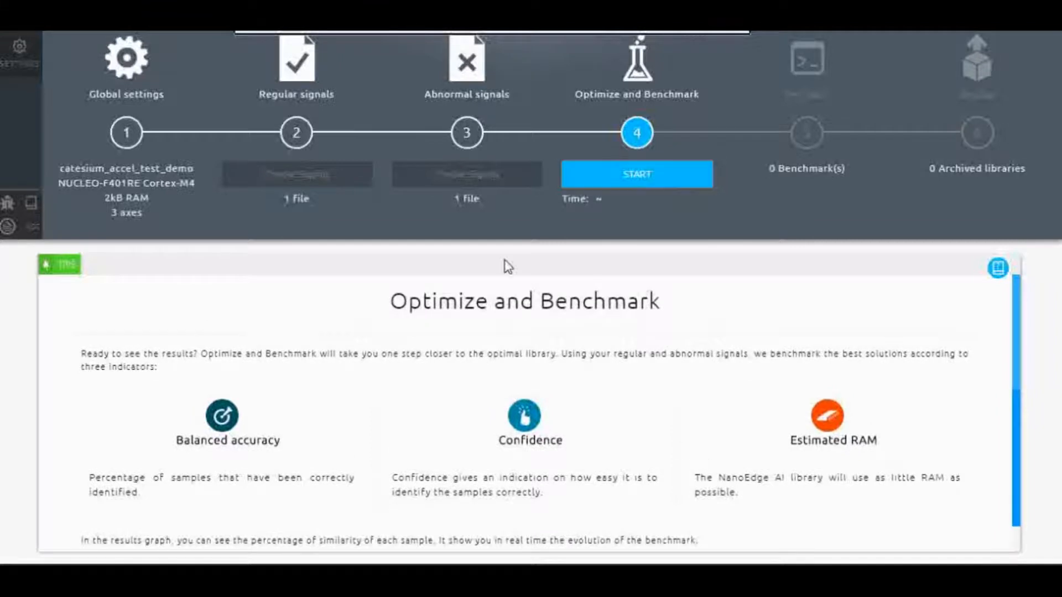
click(636, 176)
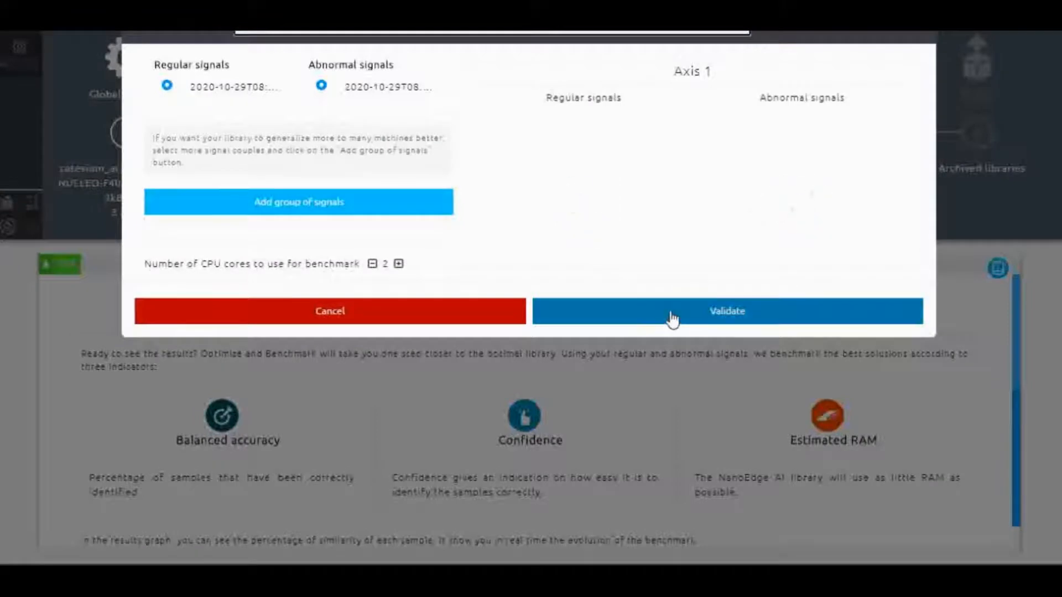
click(670, 315)
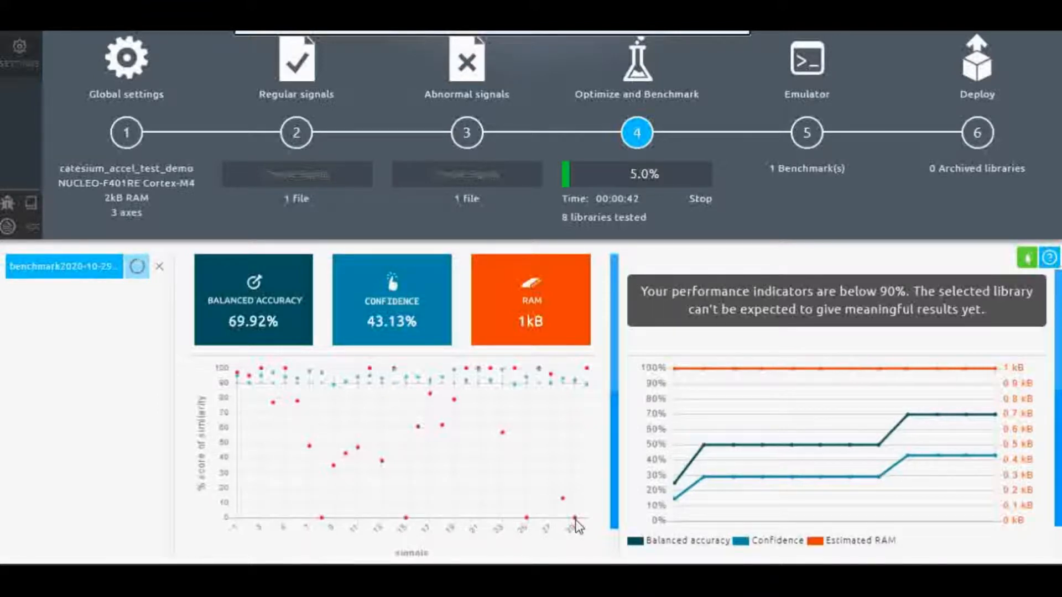
- Review the completed benchmark's performance and iteration charts, and initialize the emulator for its library
scroll(615, 505, down, 1)
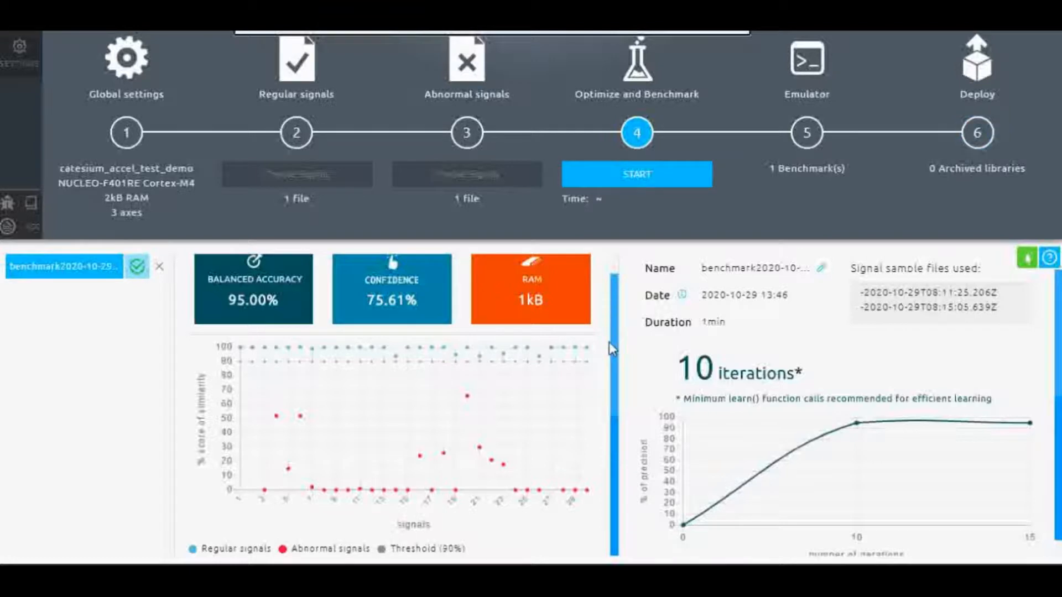
scroll(614, 340, up, 1)
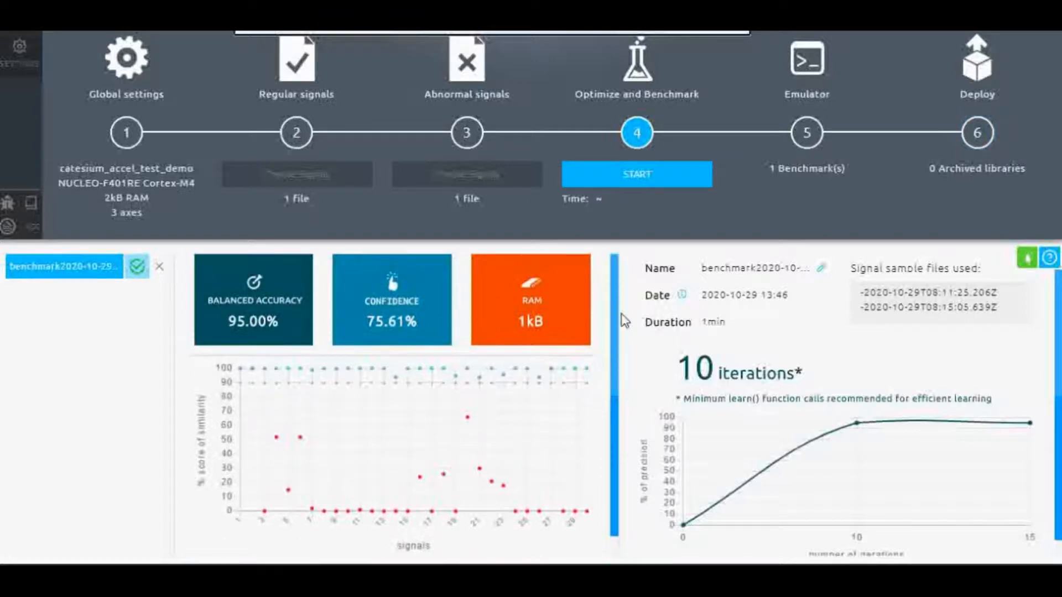
scroll(624, 320, down, 1)
scroll(628, 343, up, 1)
click(806, 134)
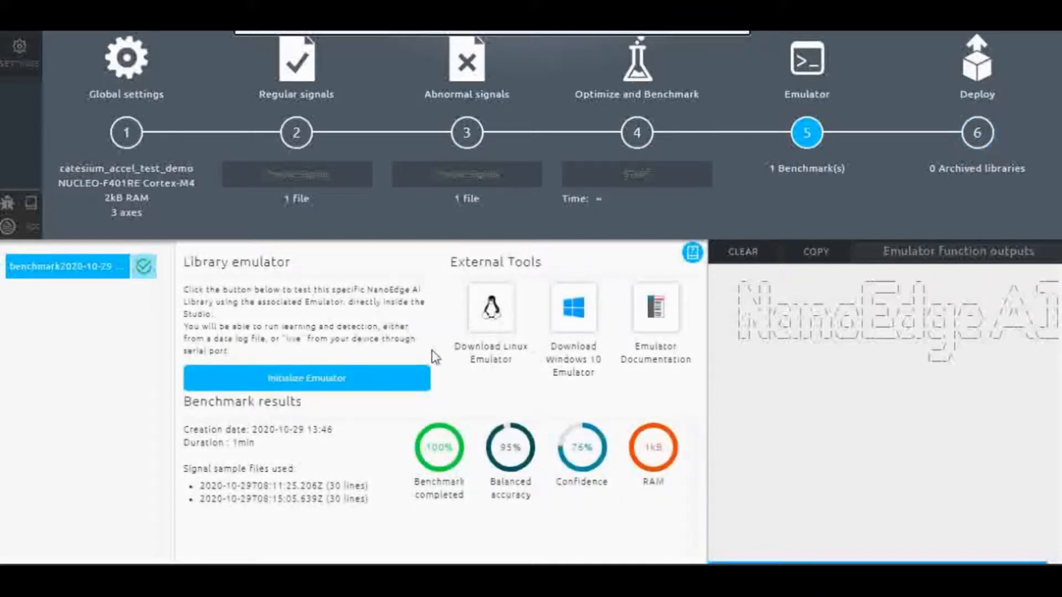
click(339, 386)
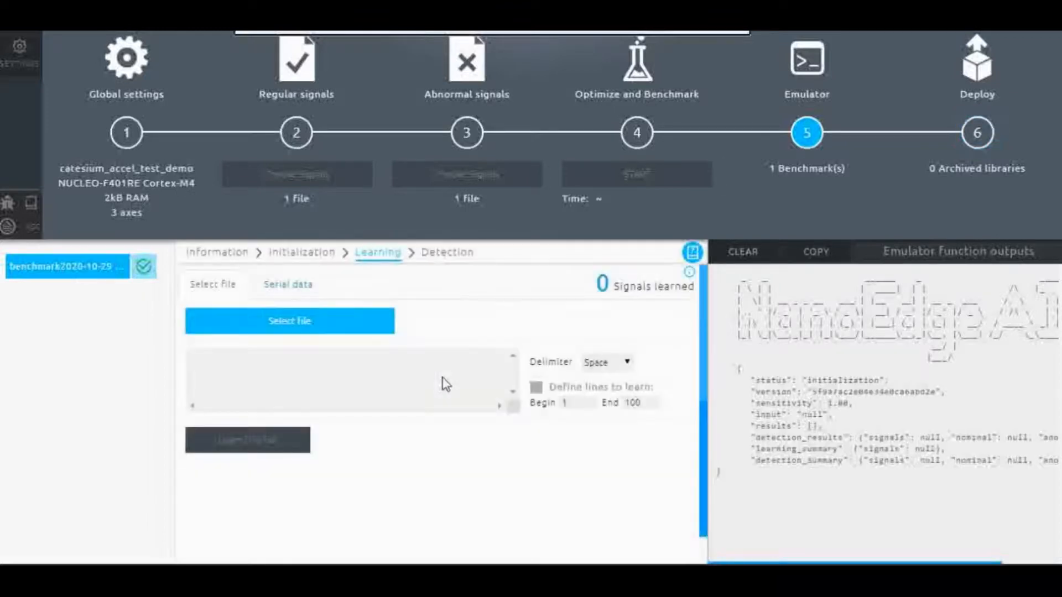
- Train the emulated library on 20 live serial signals from COM9 at 9600 baud
click(306, 285)
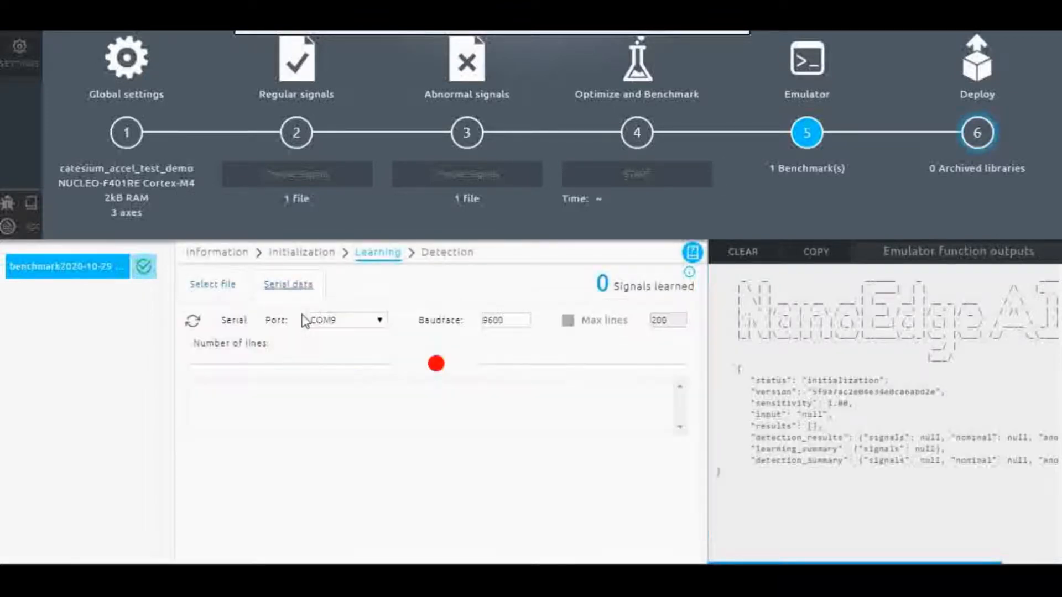
click(435, 374)
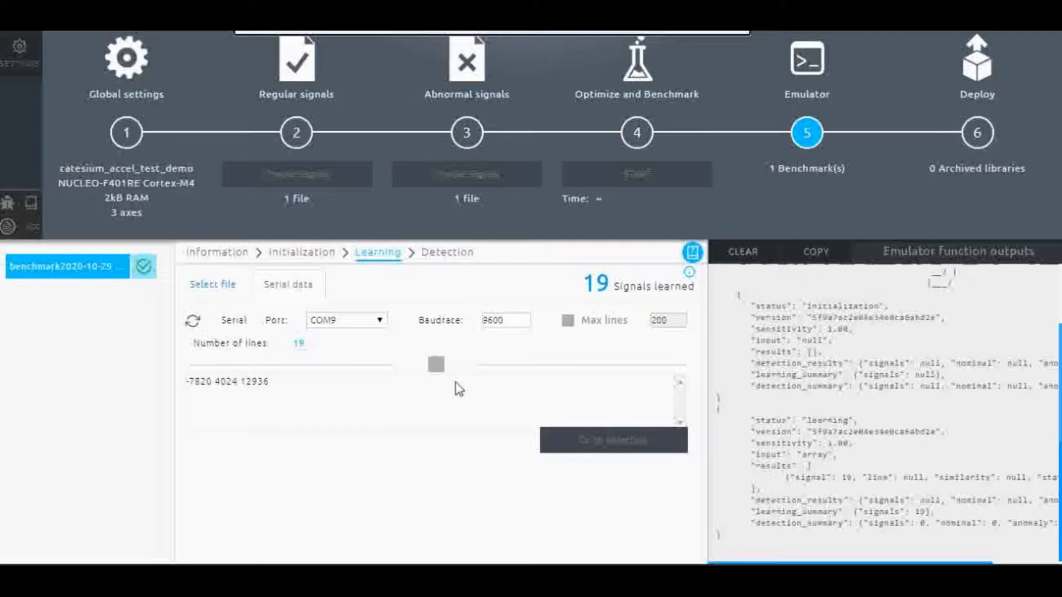
click(437, 364)
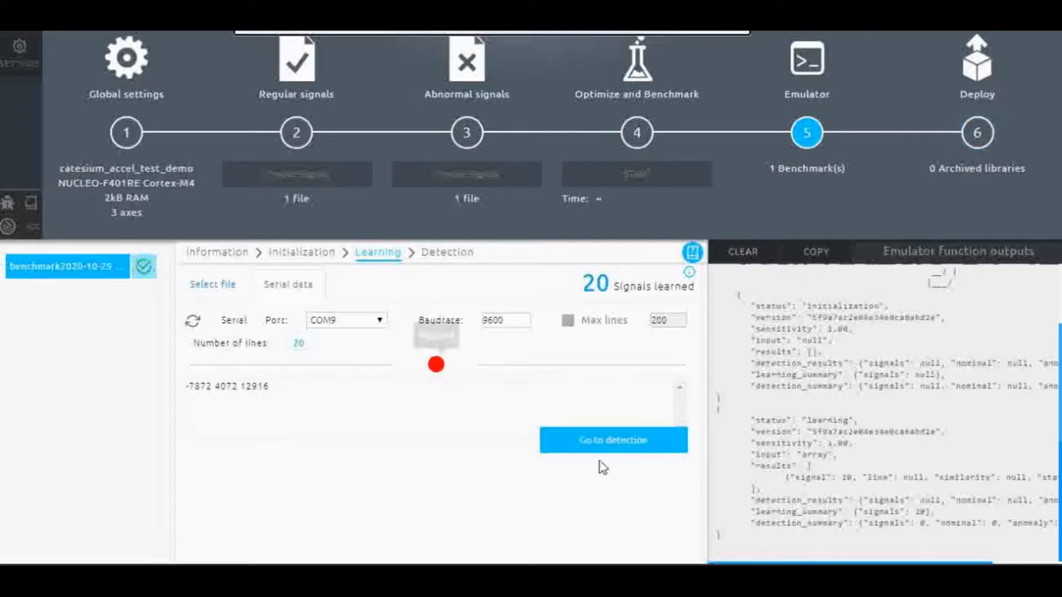
- Run detection on live serial signals from COM9 with the detection threshold at 90, and stop after about 28 lines
click(628, 450)
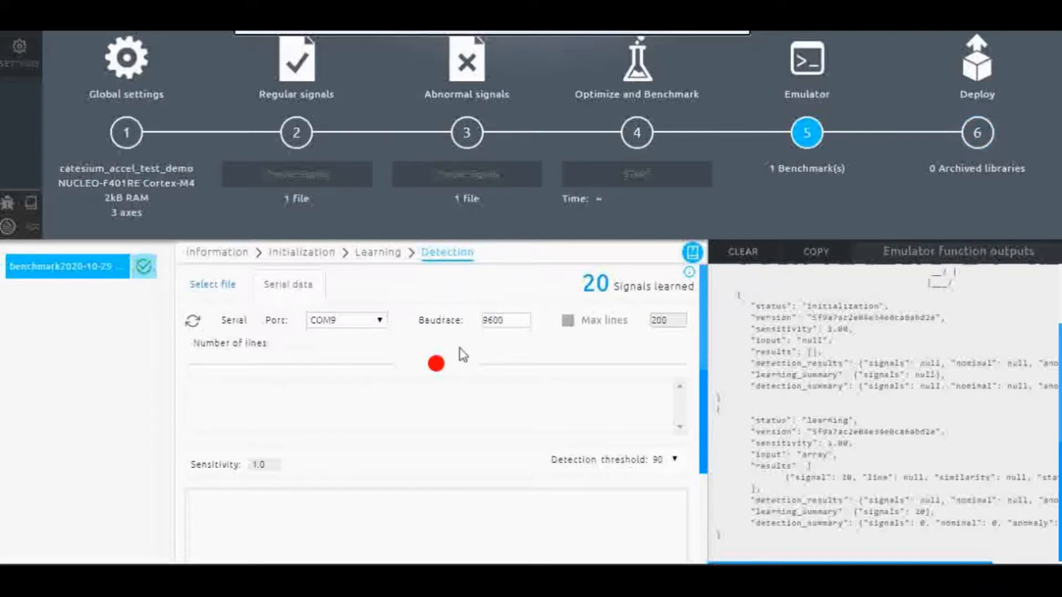
click(438, 367)
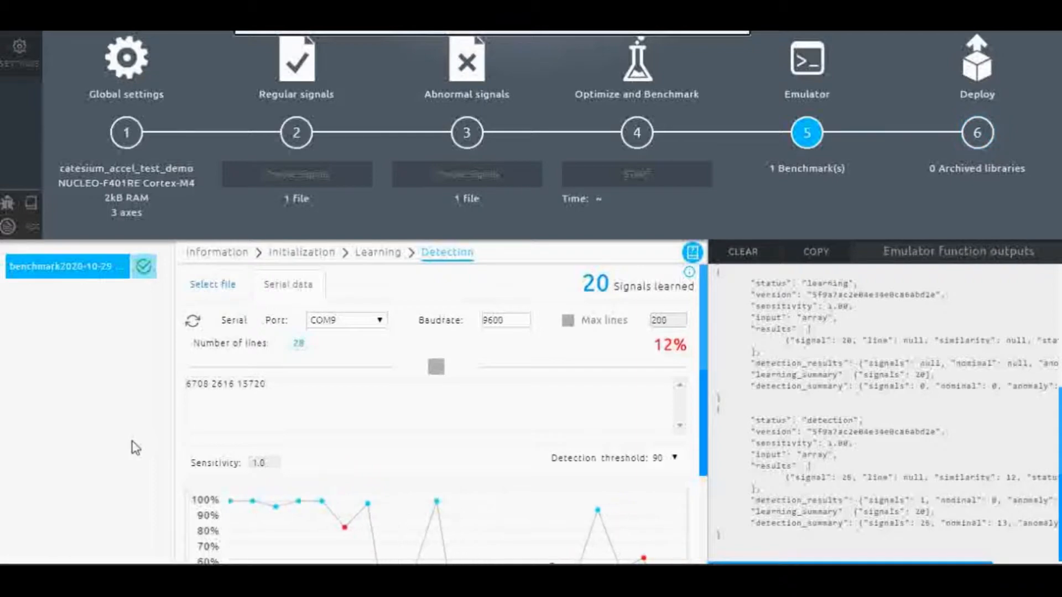
click(436, 366)
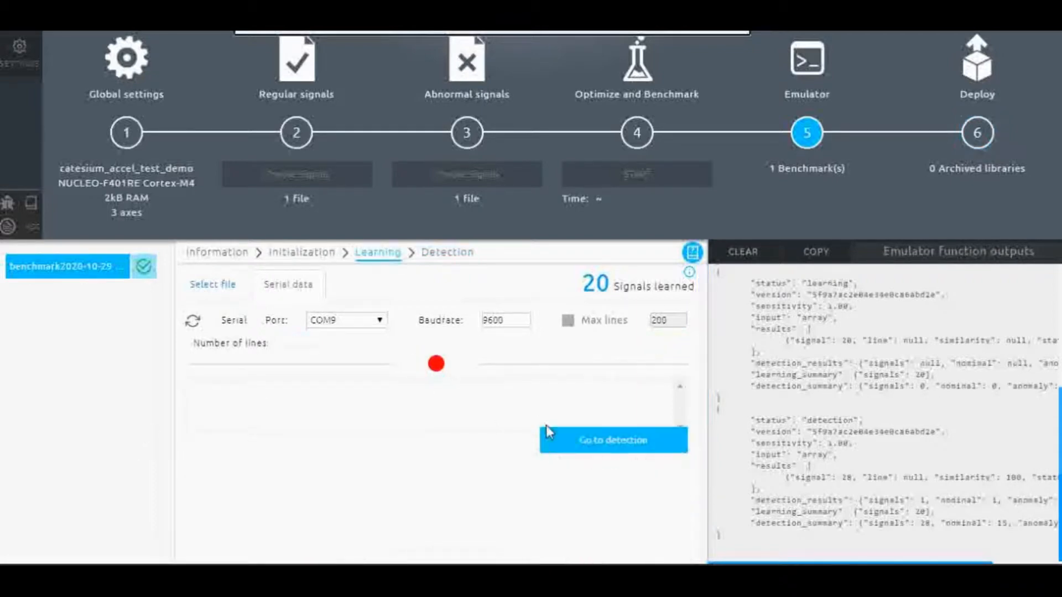
- Train the emulated library on 20 more serial signals from COM9 and rerun live detection for about 54 lines
click(437, 365)
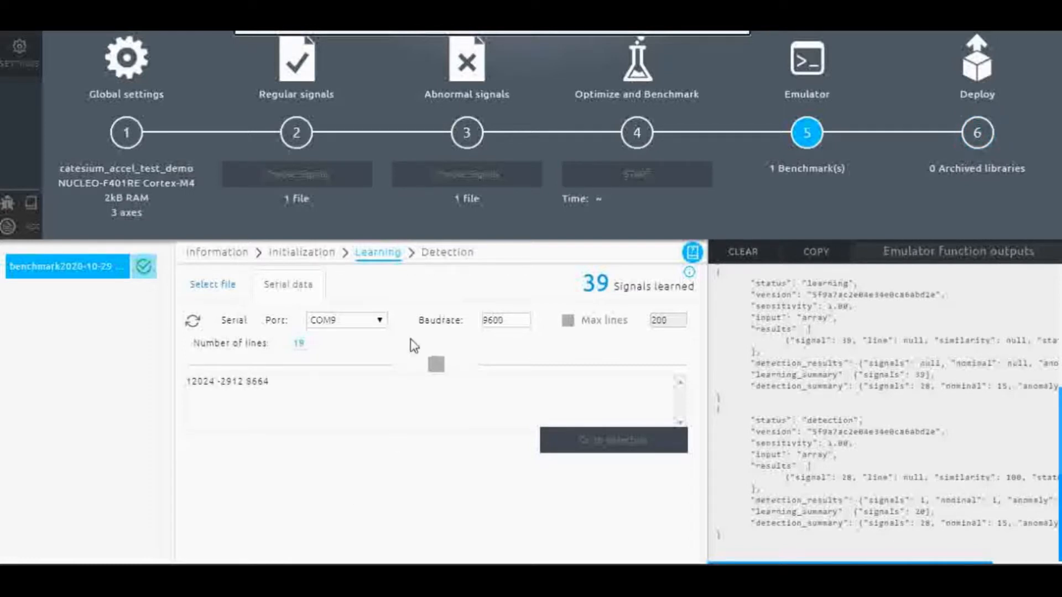
click(440, 368)
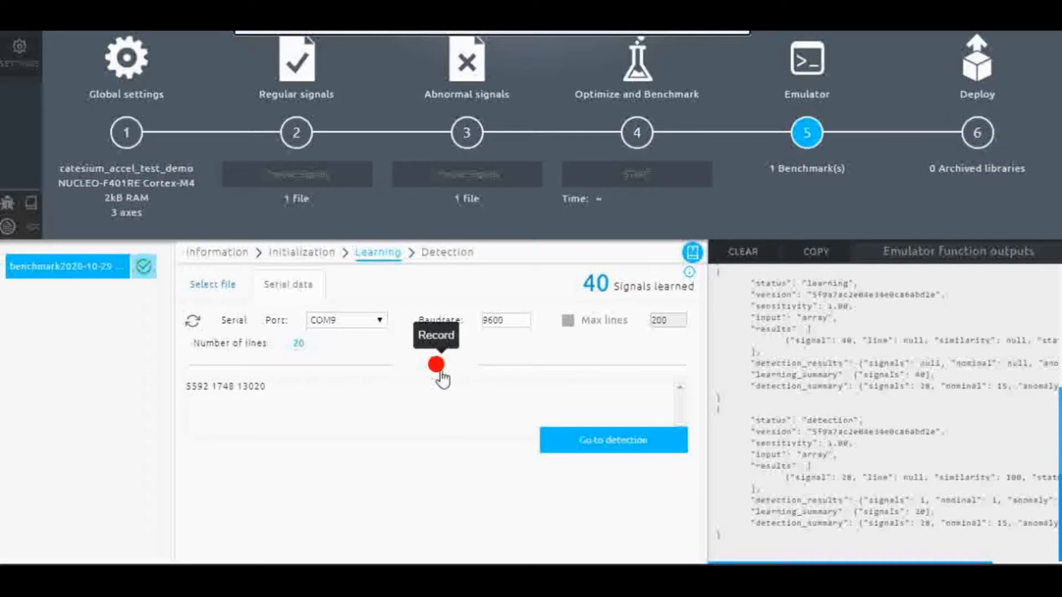
click(593, 446)
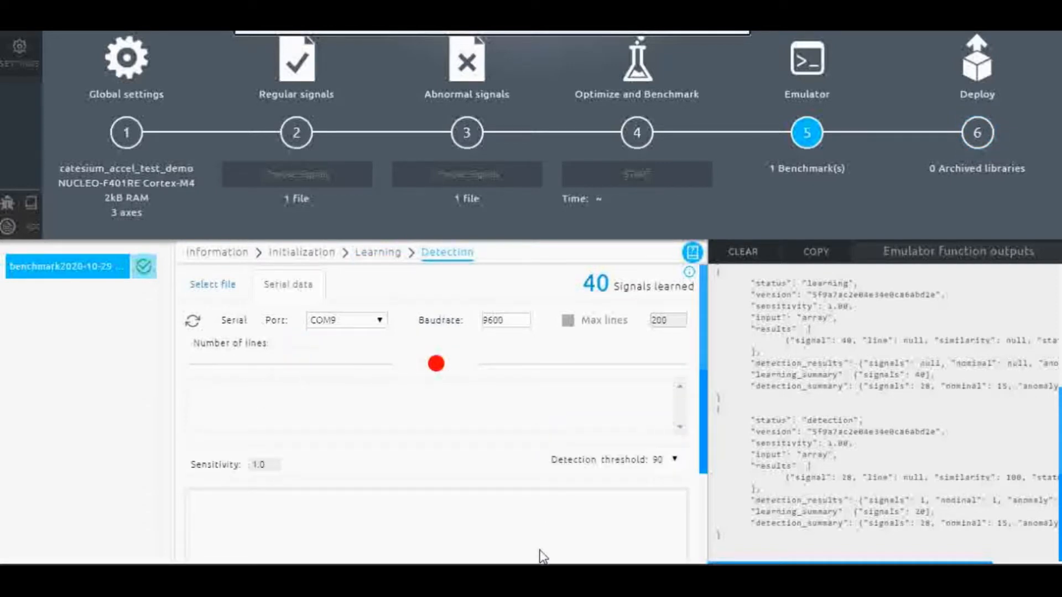
click(436, 364)
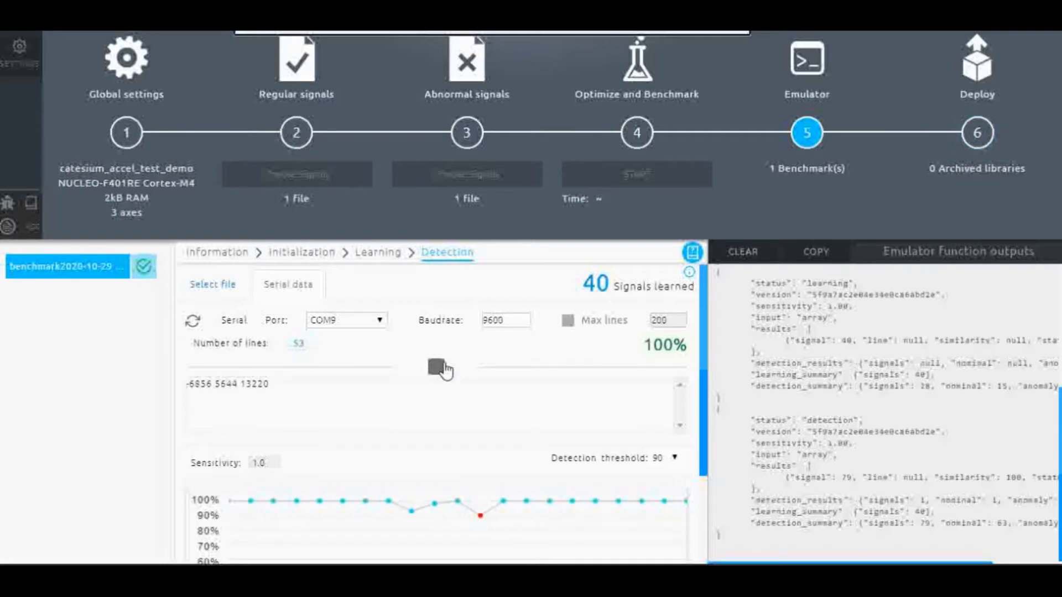
click(443, 369)
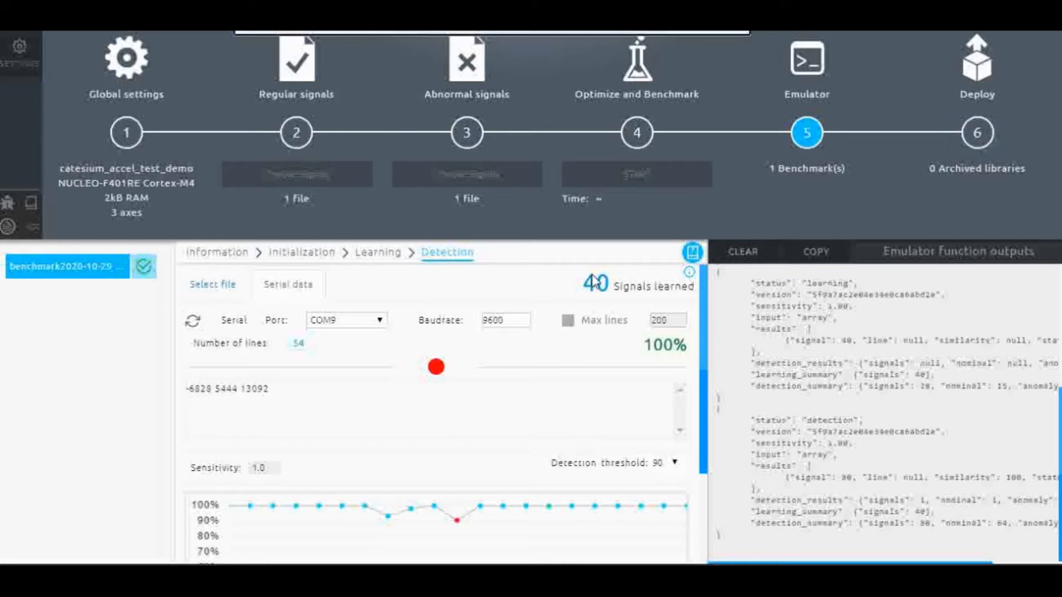
- Compile the benchmark's library for deployment as the development version and save it as libneai_catesium-accel-test-demo_2
click(978, 138)
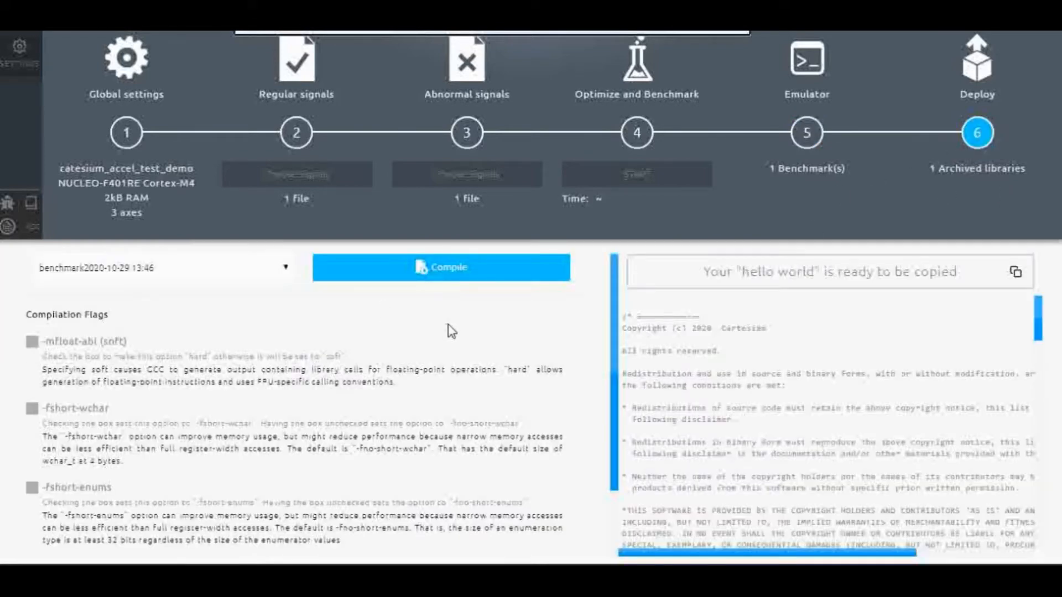
scroll(398, 376, down, 2)
scroll(353, 390, up, 2)
click(371, 273)
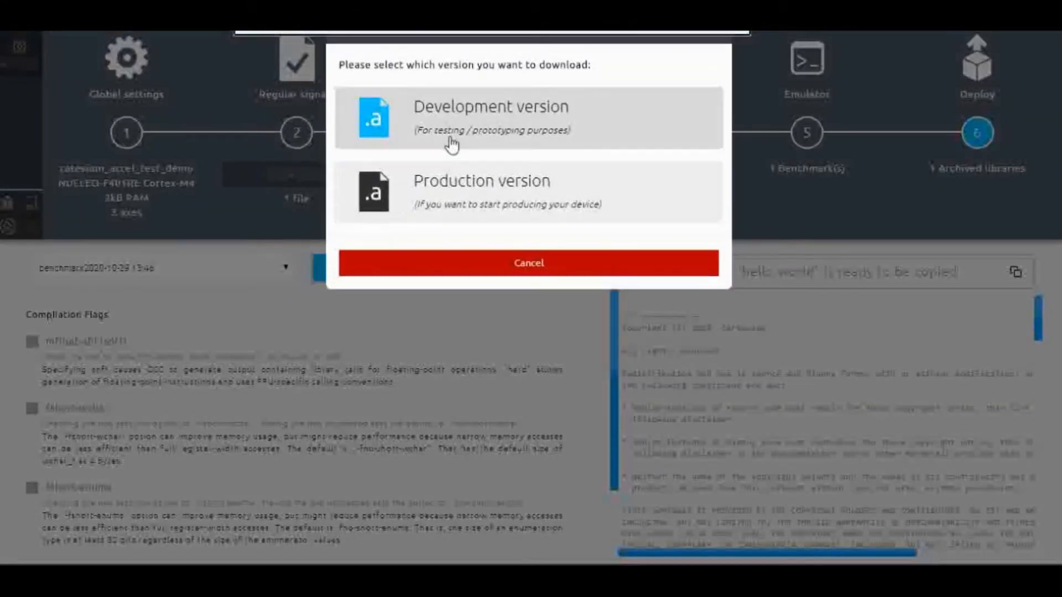
click(458, 137)
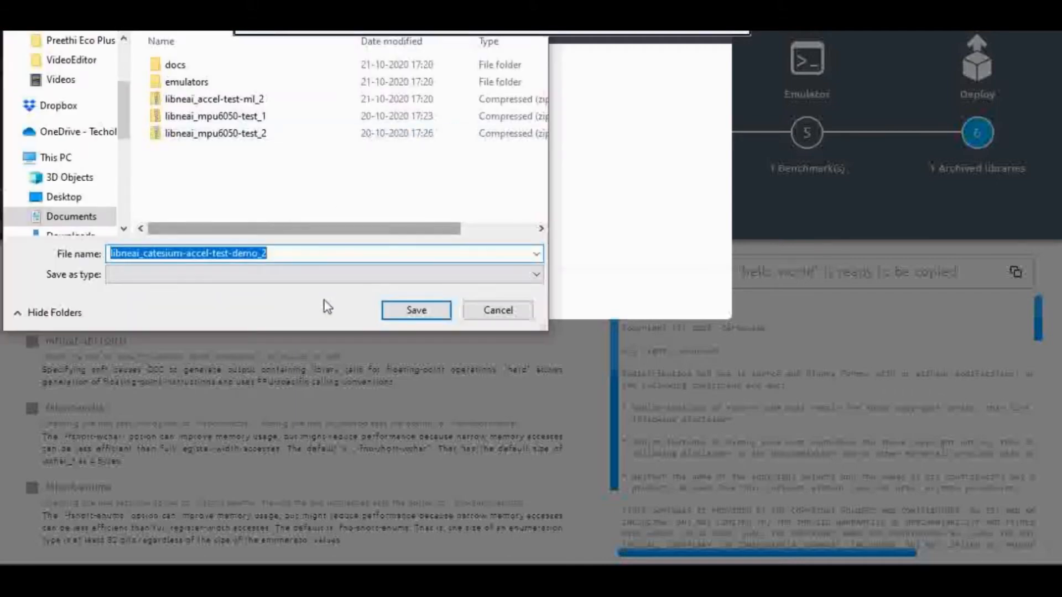
click(394, 316)
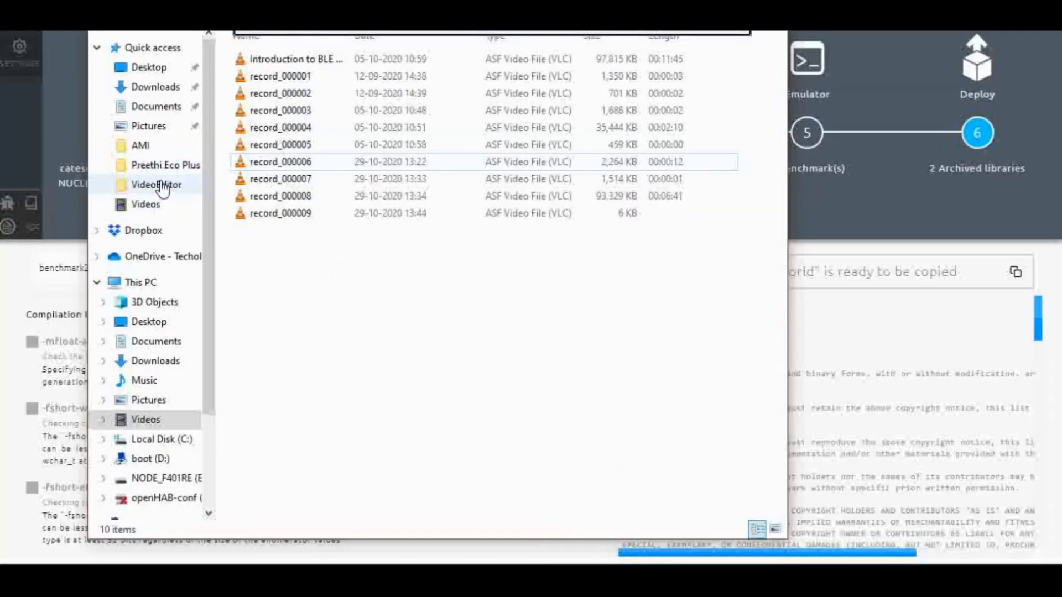
- In File Explorer, open the Cartesium folder under Documents, Techowork, Gateway Custom IoT Edge Gateway Design, AI Platform Test
click(157, 106)
click(490, 198)
key(t)
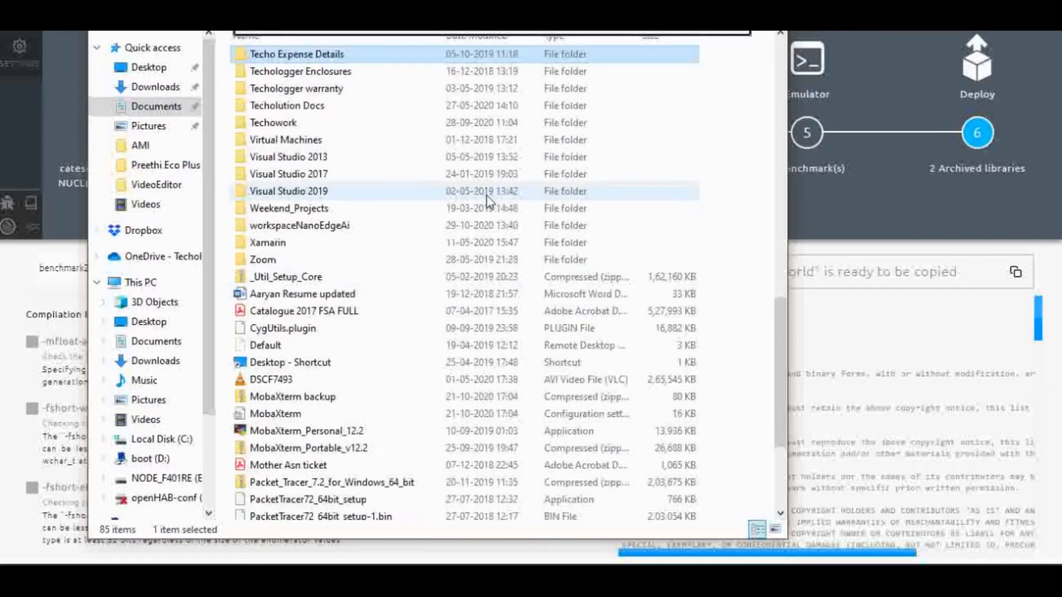
double_click(287, 122)
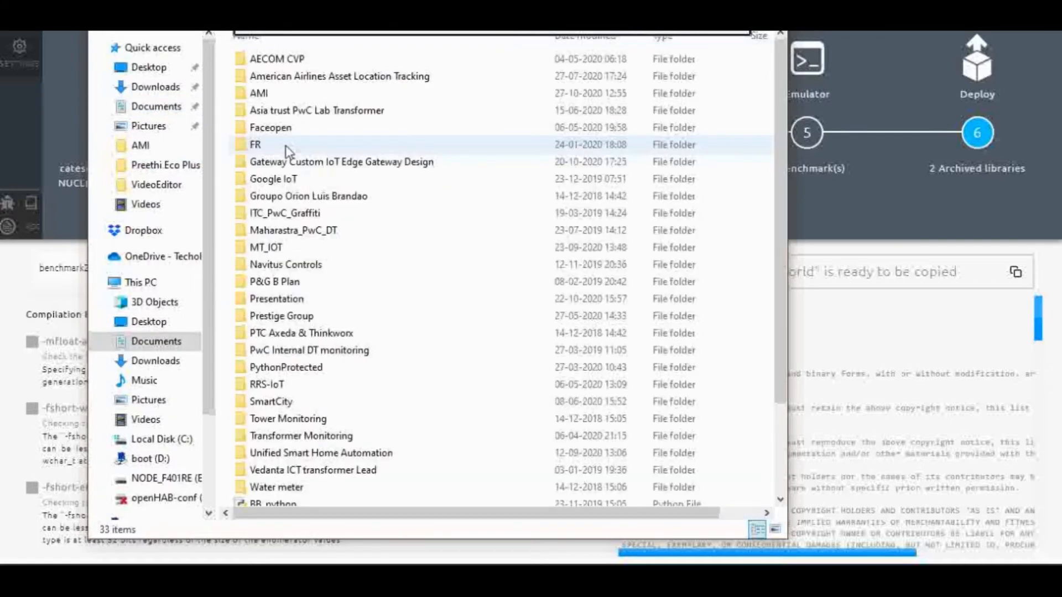
click(285, 110)
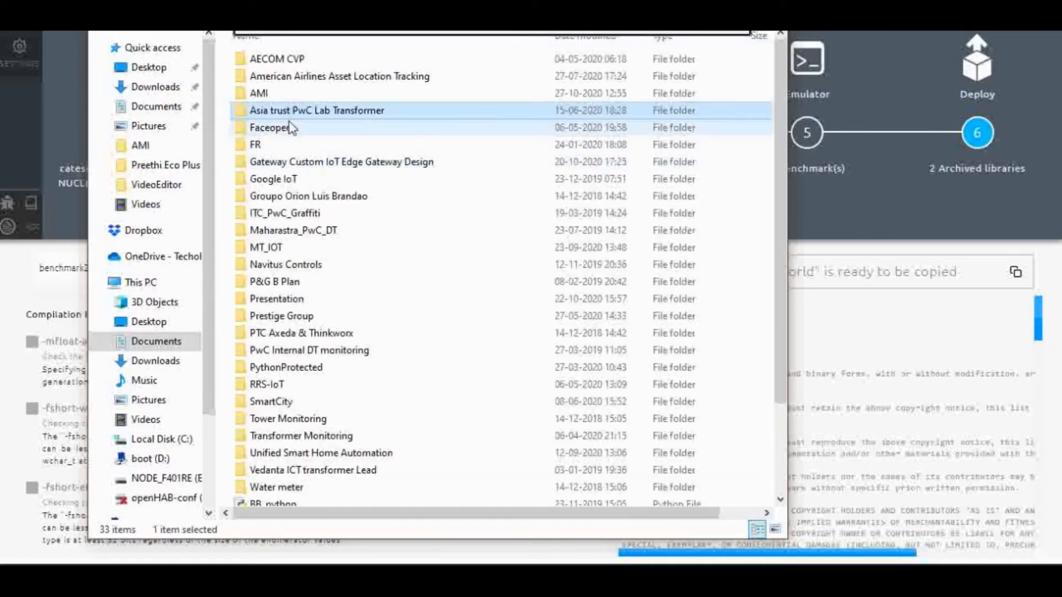
double_click(297, 163)
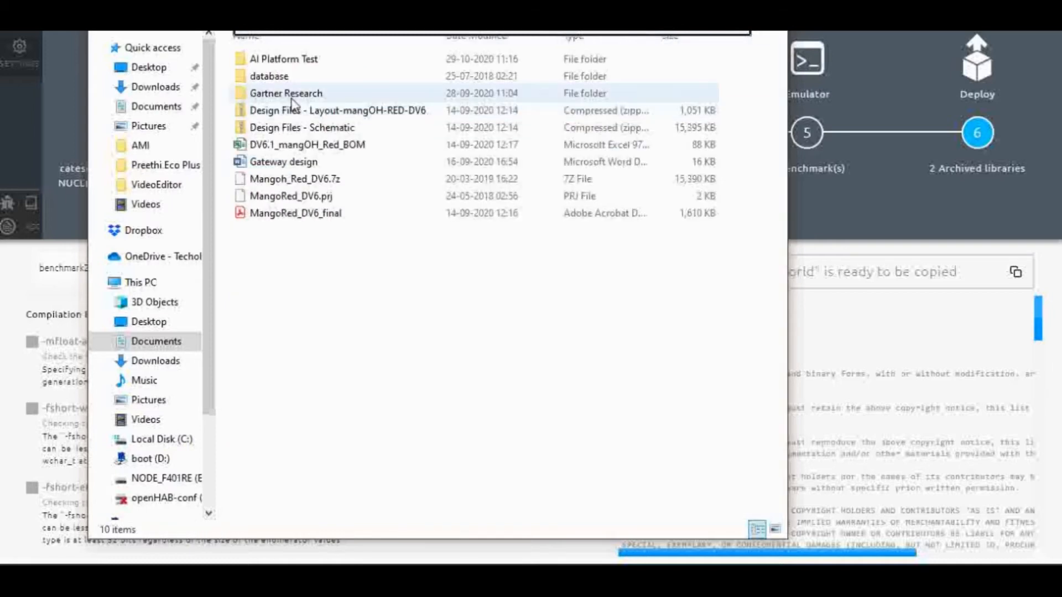
double_click(291, 68)
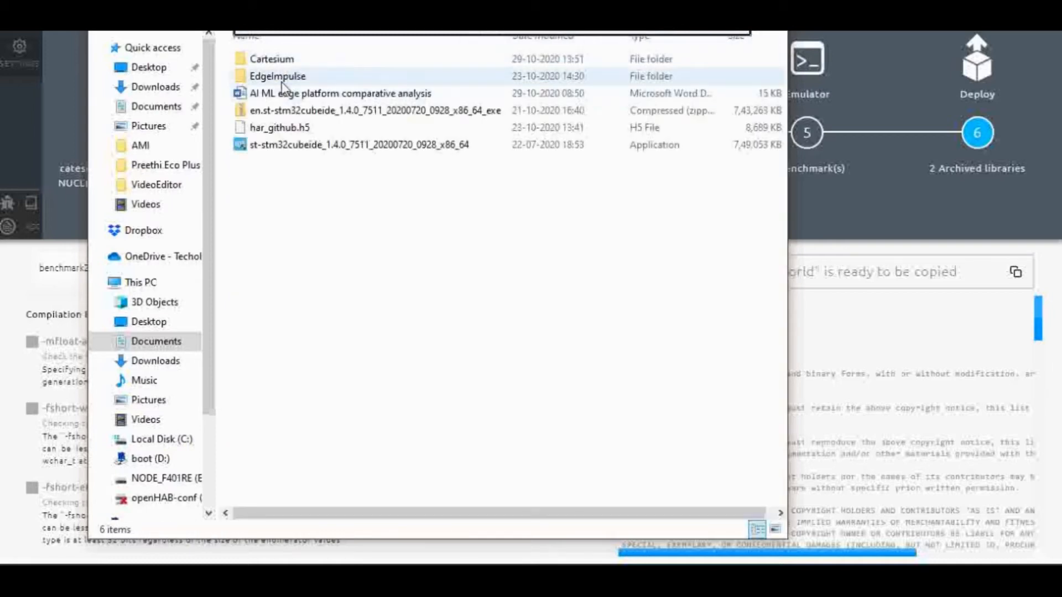
click(278, 75)
double_click(278, 75)
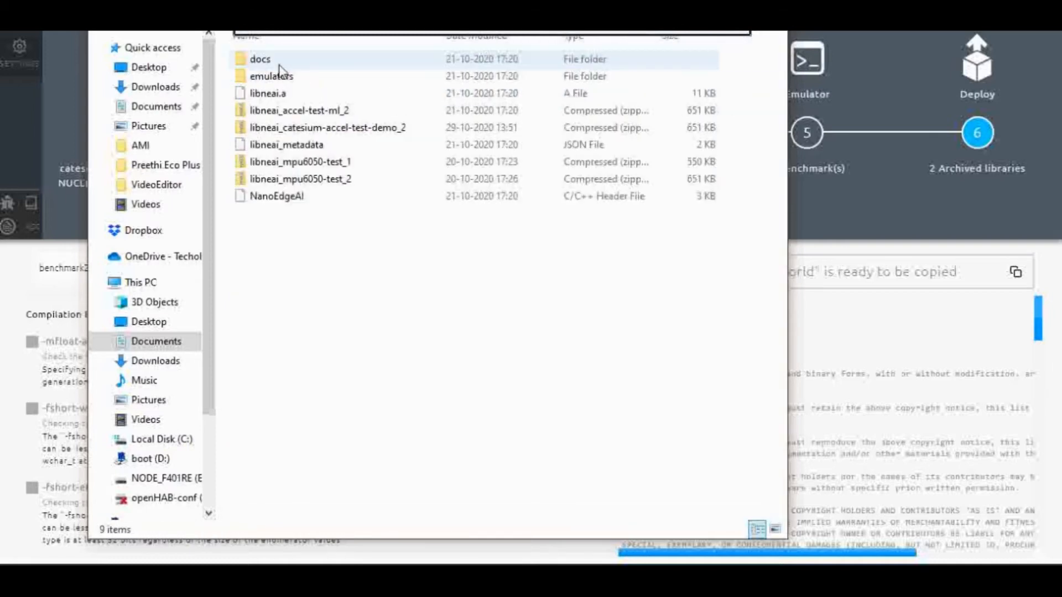
- Extract the libneai_catesium-accel-test-demo_2 archive into the current folder with 7-Zip, replacing all existing files
click(292, 113)
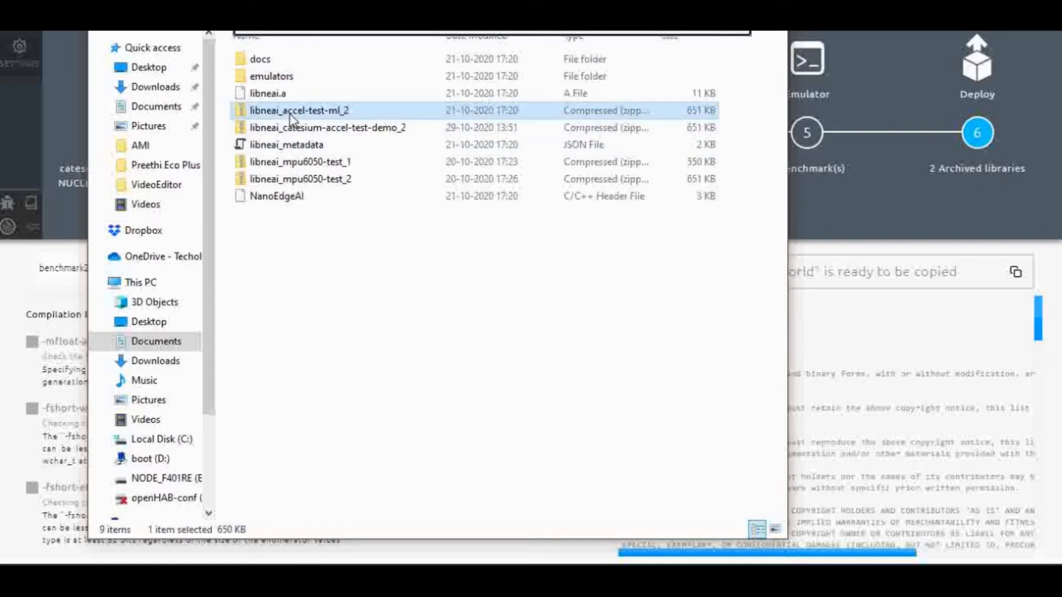
click(292, 132)
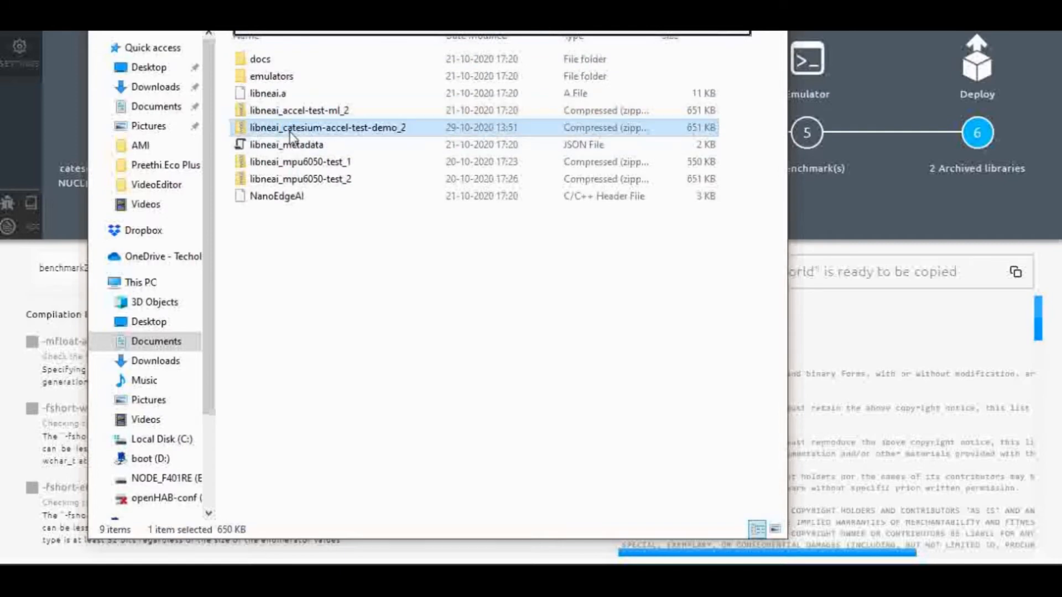
right_click(291, 134)
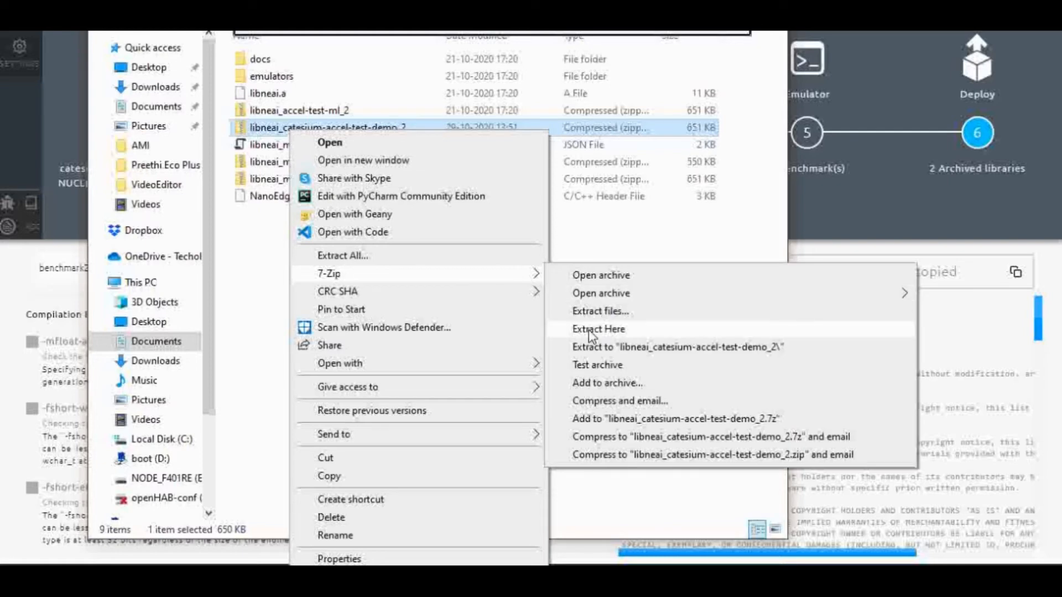
click(588, 330)
click(546, 365)
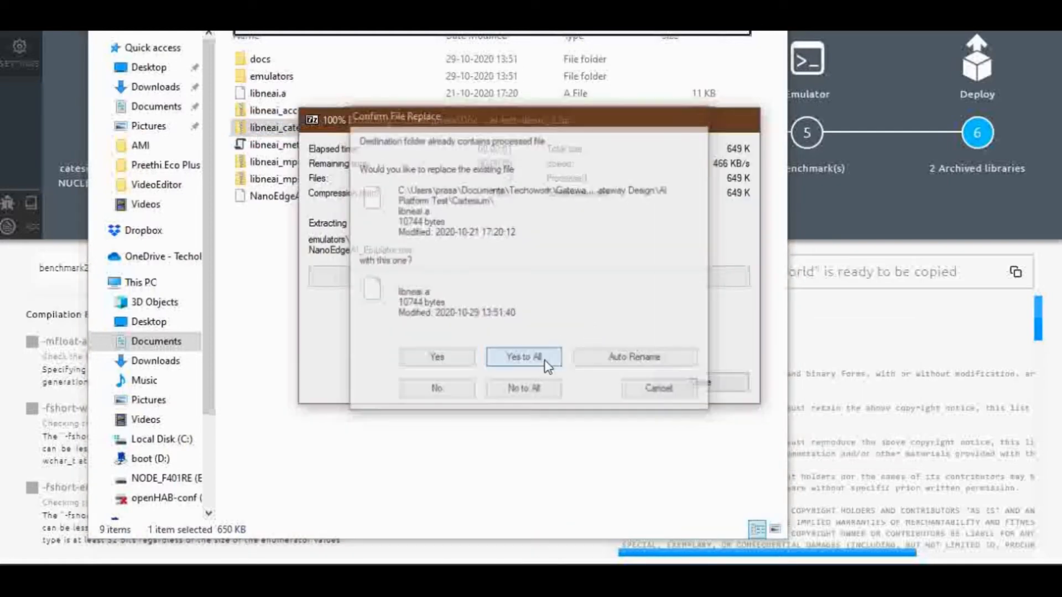
- Sort the folder by date modified and inspect the extracted libneai.a, libneai_metadata and NanoEdgeAI header files
click(271, 94)
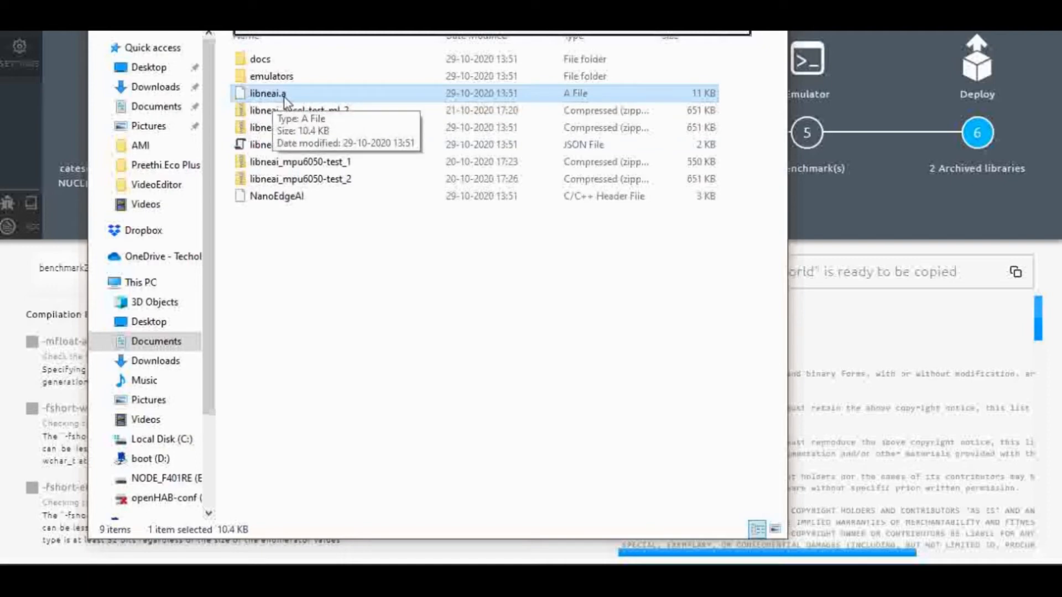
click(287, 145)
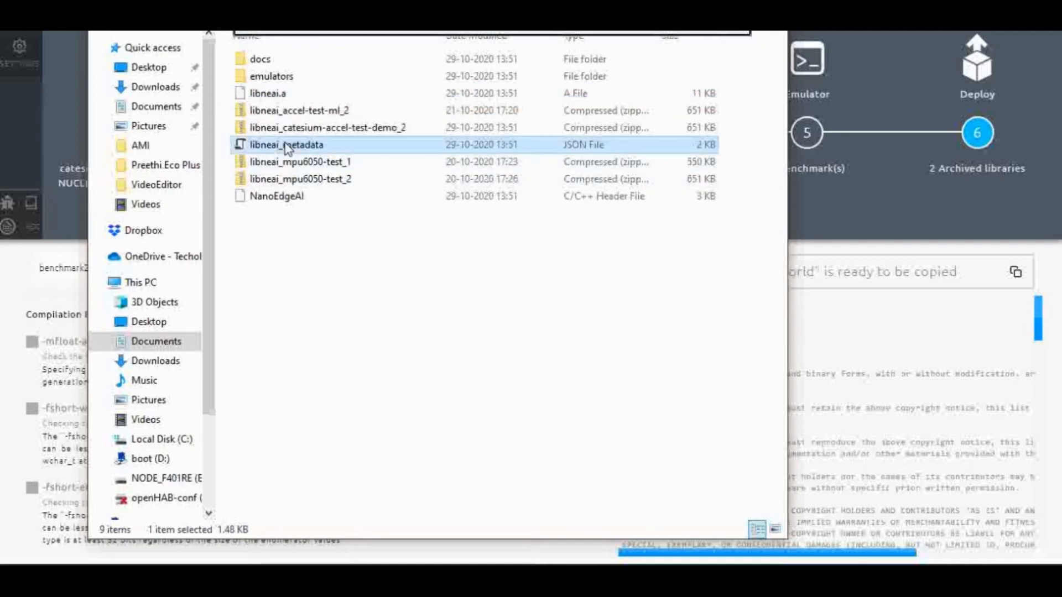
click(456, 39)
click(303, 60)
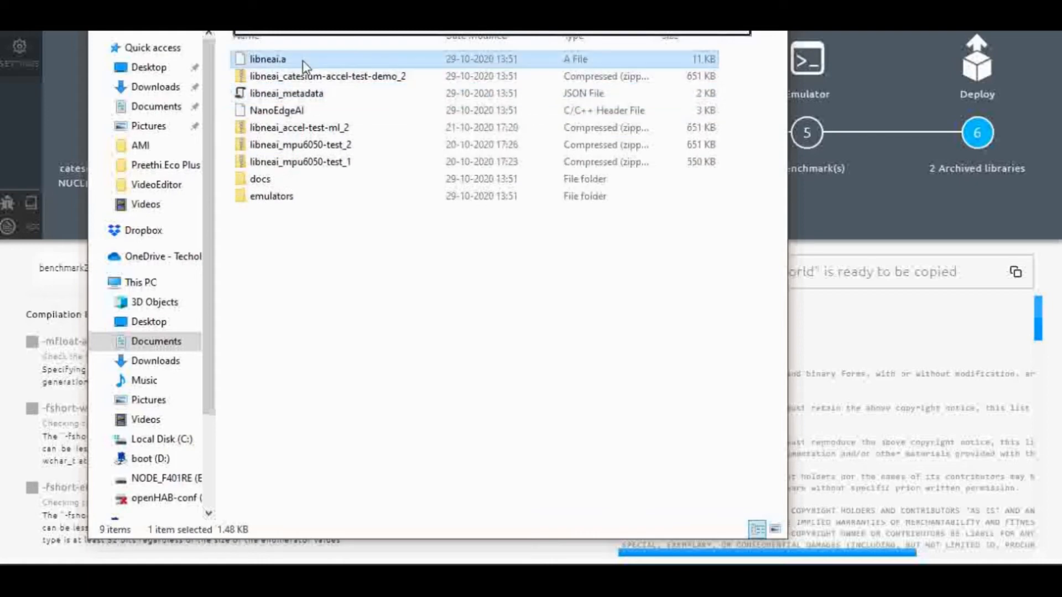
click(300, 98)
click(299, 112)
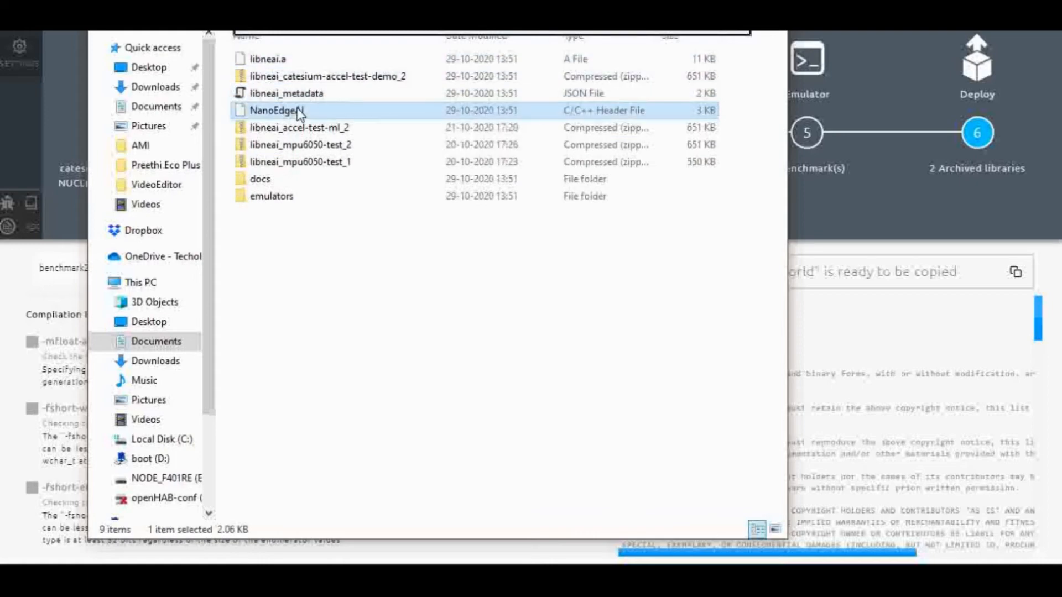